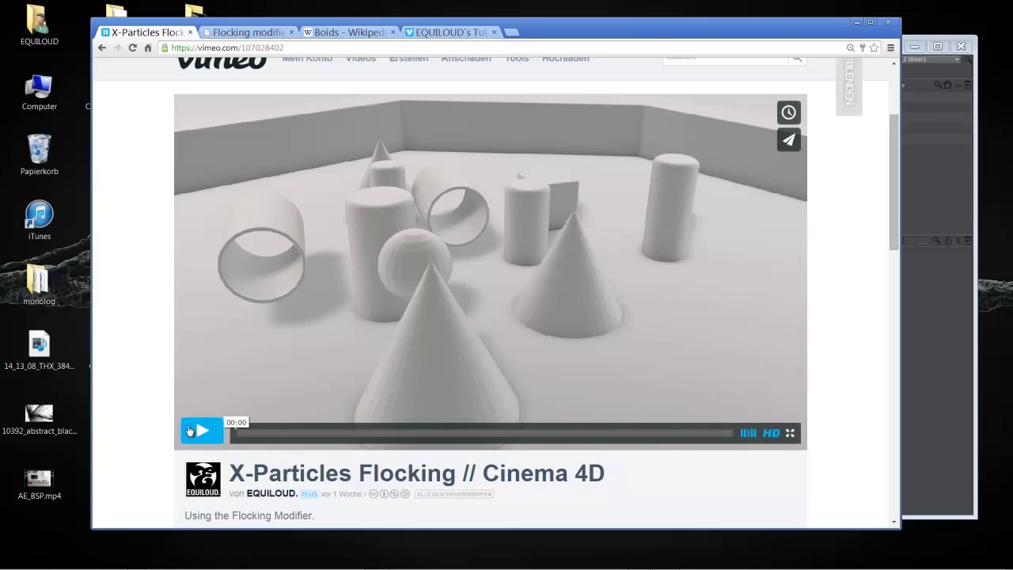
Play the X-Particles Flocking preview video, and switch to Cinema 4D with the prepared scene of primitives.
left_click(186, 430)
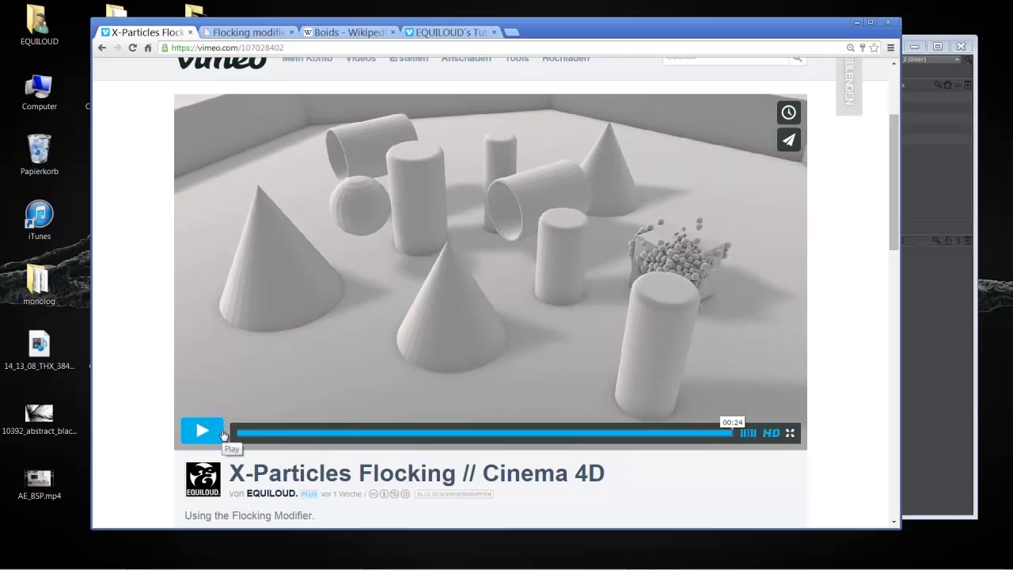
left_click(929, 156)
left_click(932, 48)
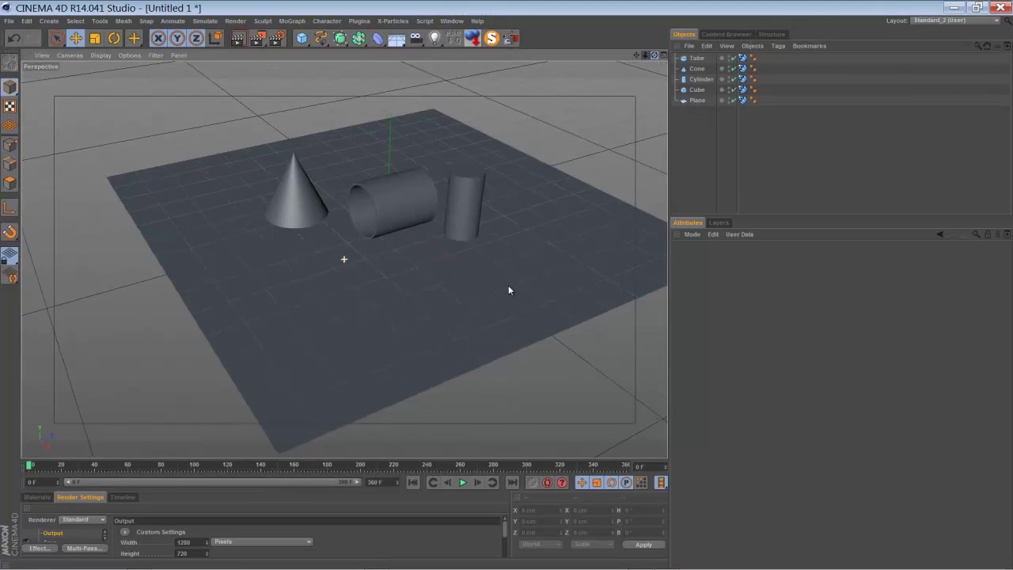
Inspect the Tube's X-Particles Collider tag and look up where the Collider tag is found among the object's available tags.
left_click_drag(509, 289, 508, 284, "alt")
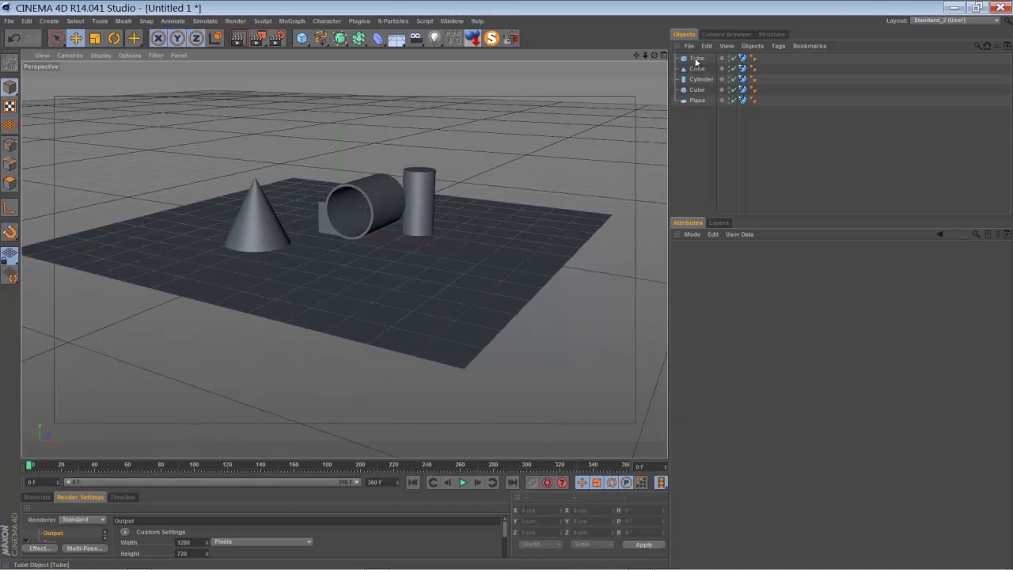
left_click(744, 59)
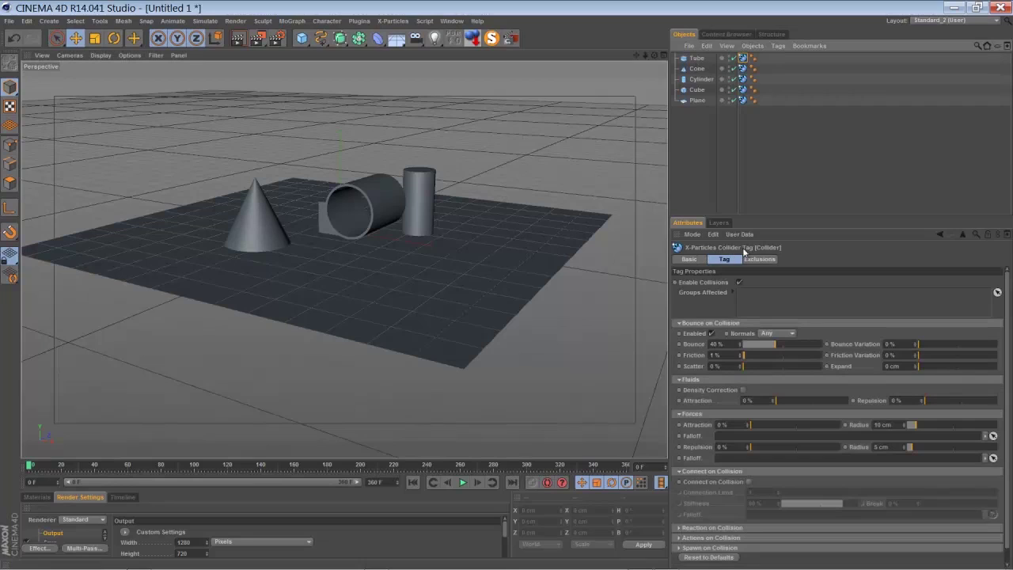
right_click(698, 58)
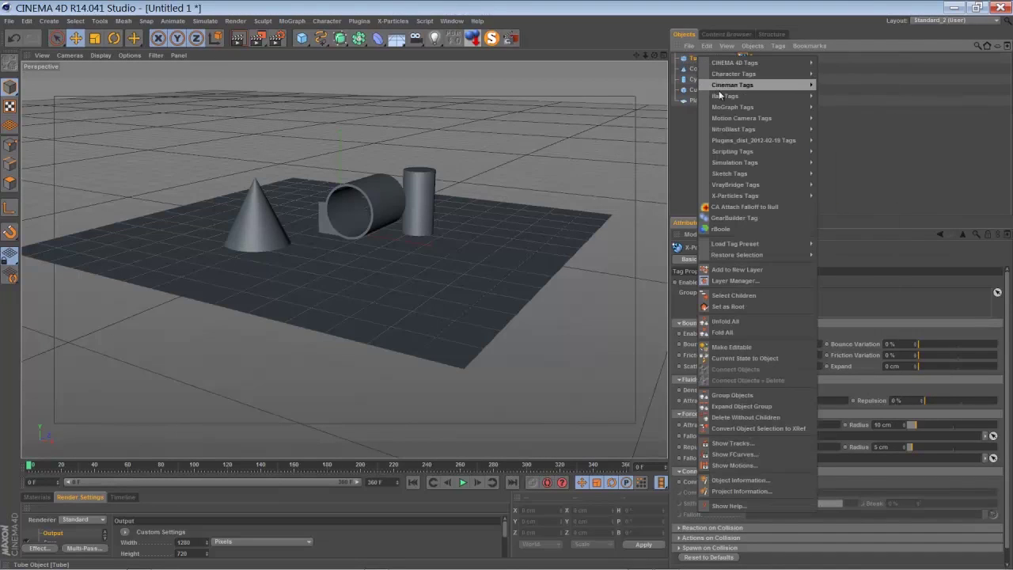
mouse_move(736, 198)
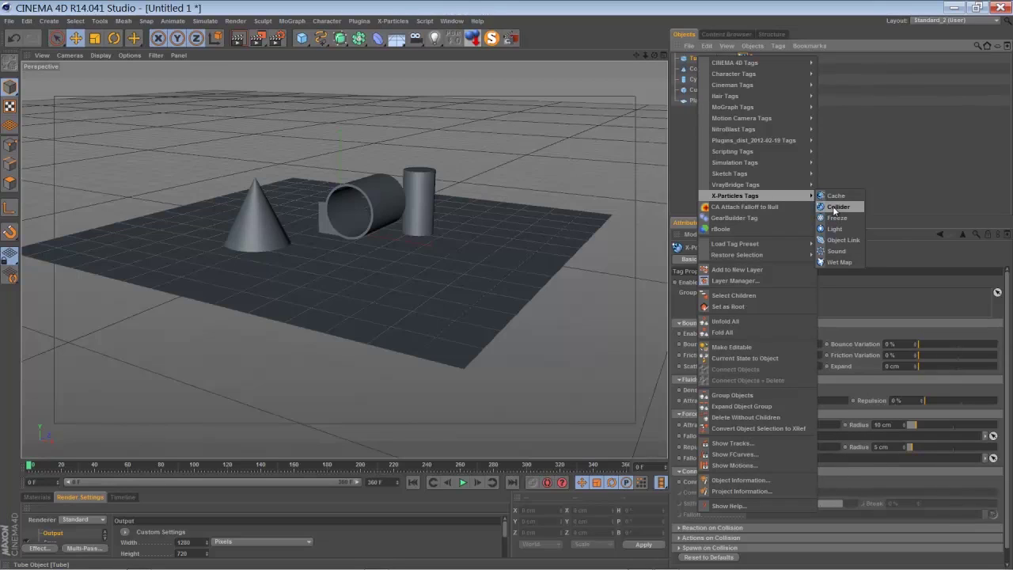
left_click(890, 179)
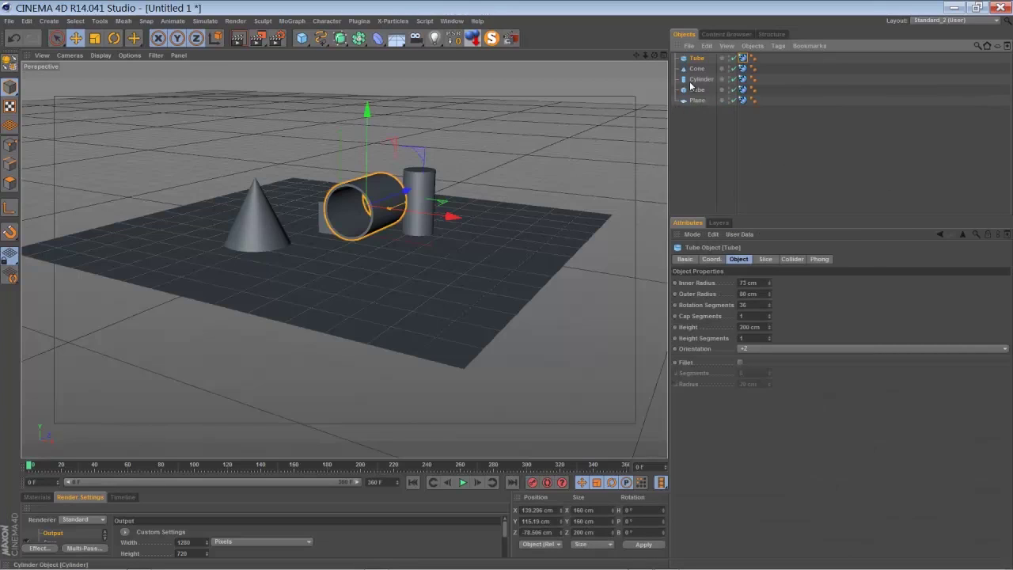
Review the Normals options in the Tube's Collider tag and choose Any.
left_click(743, 58)
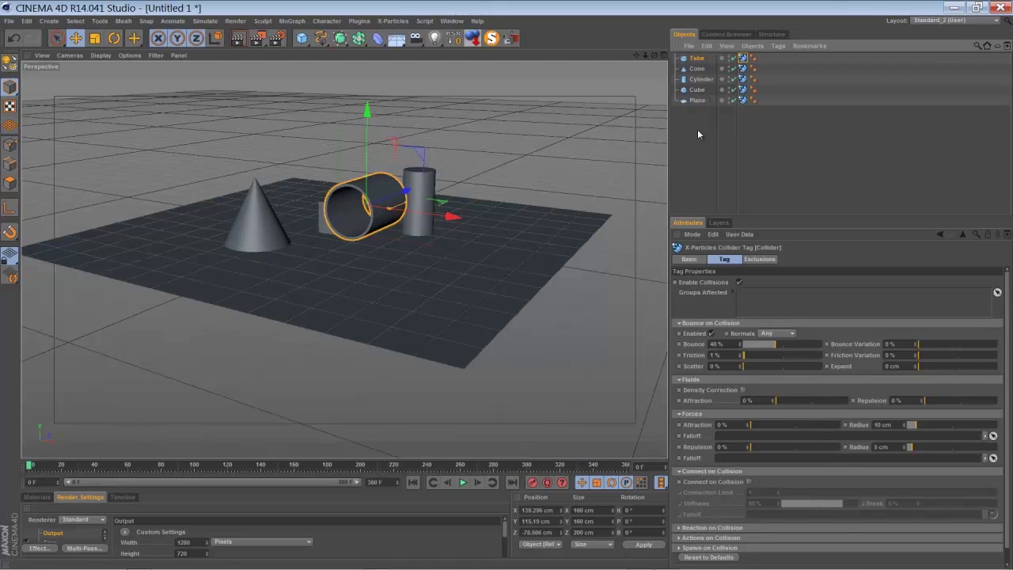
left_click(697, 61)
left_click(742, 58)
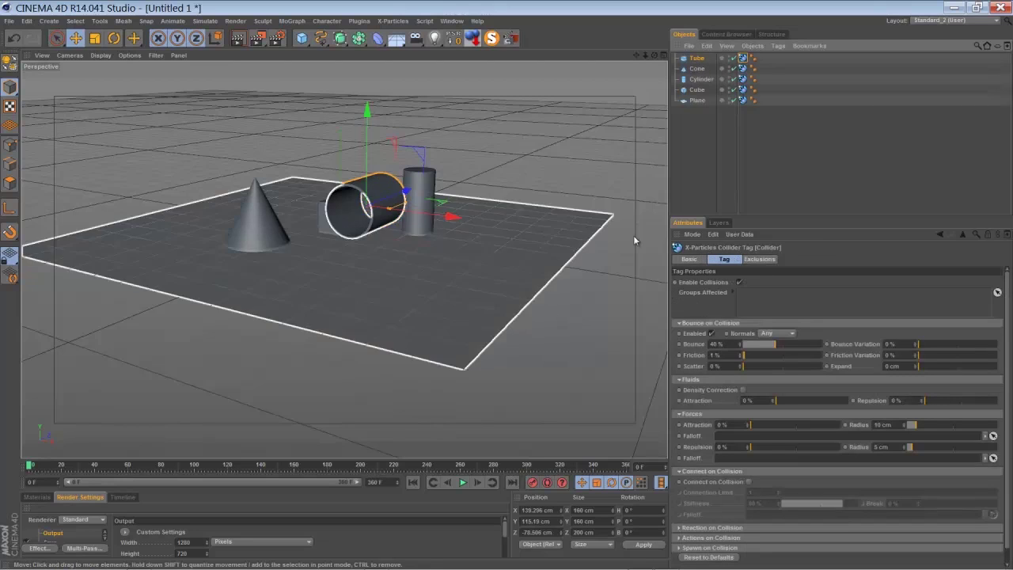
left_click(764, 335)
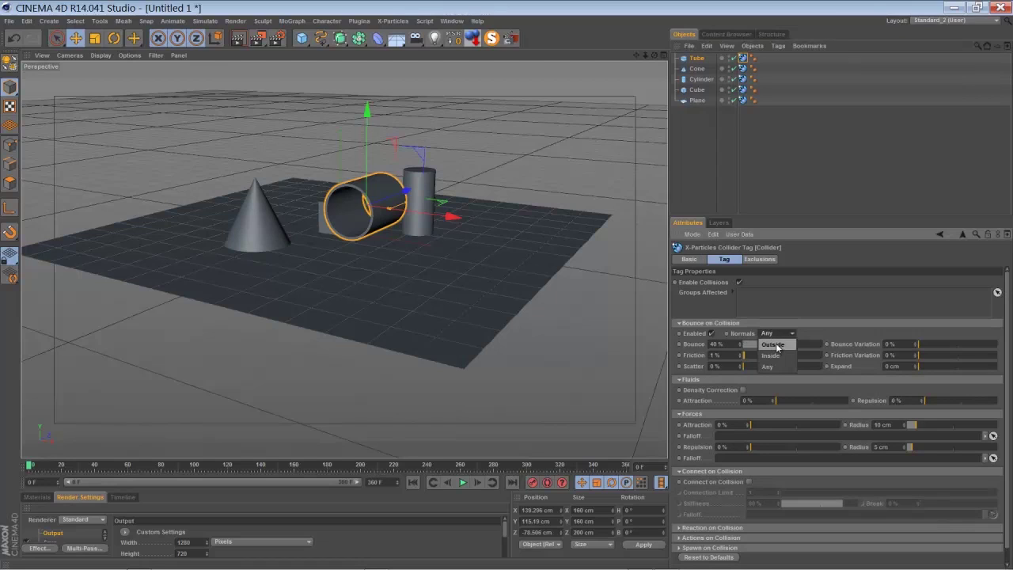
left_click(768, 367)
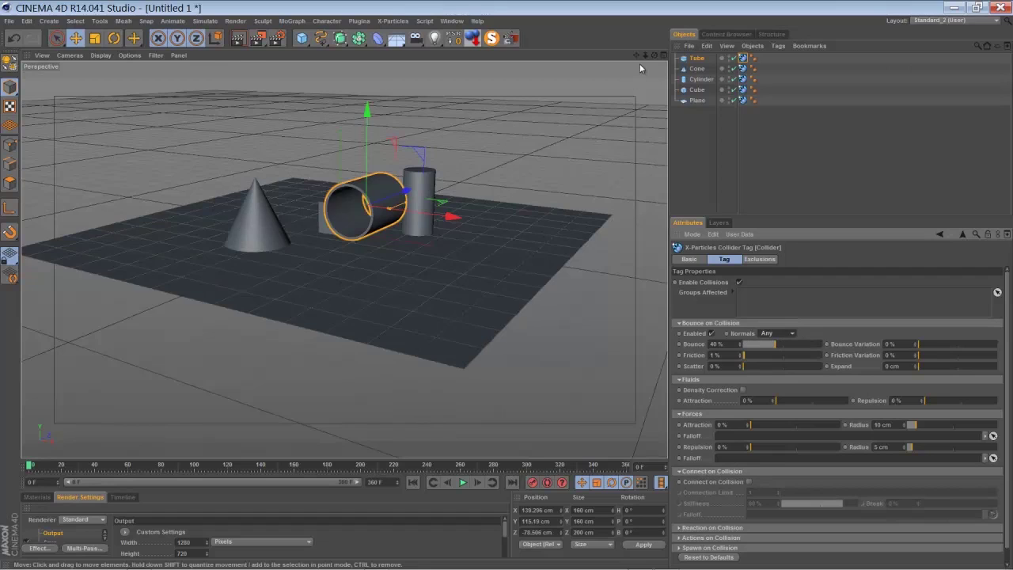
Group the tube, cone, cylinder, cube and plane under one null object.
left_click_drag(506, 286, 482, 276, "alt")
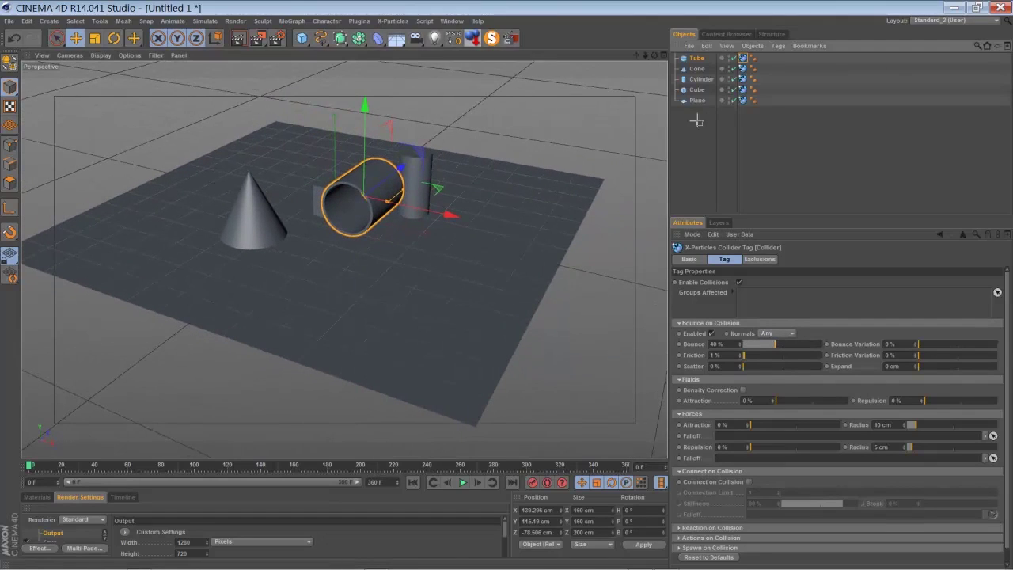
left_click_drag(694, 53, 693, 52)
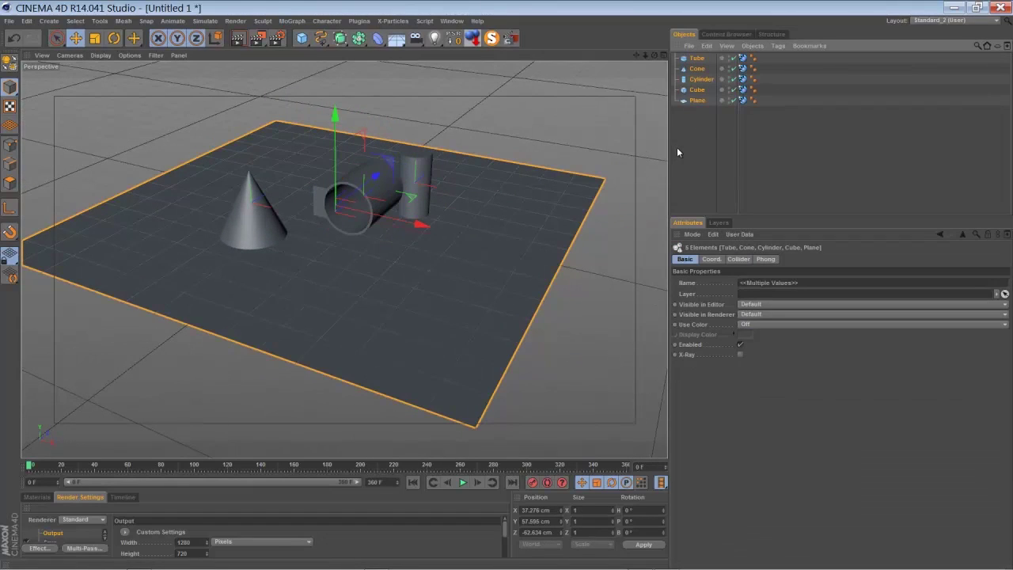
key("alt+g")
left_click(677, 151)
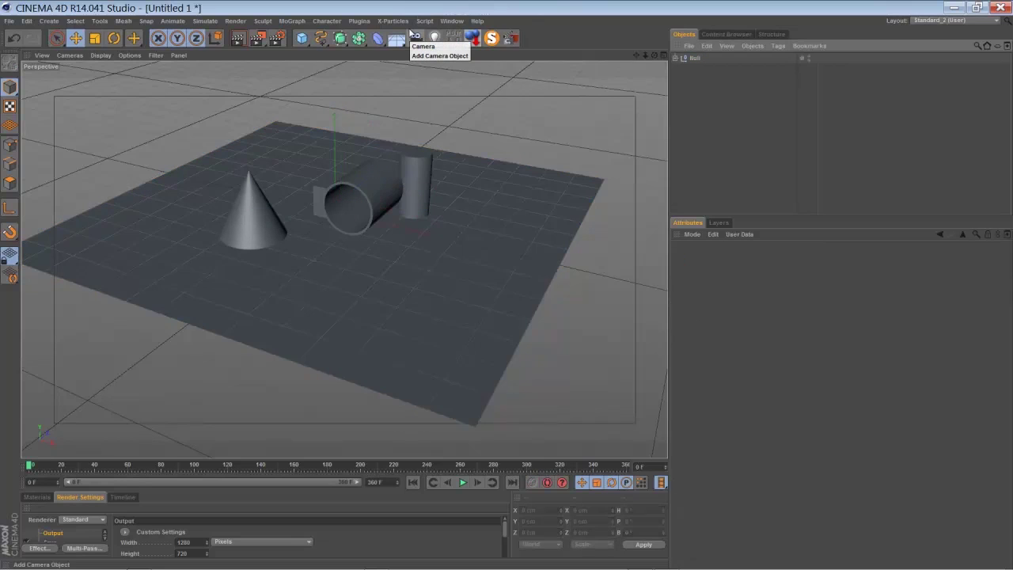
Add an X-Particles System object and create its basic setup.
left_click(387, 21)
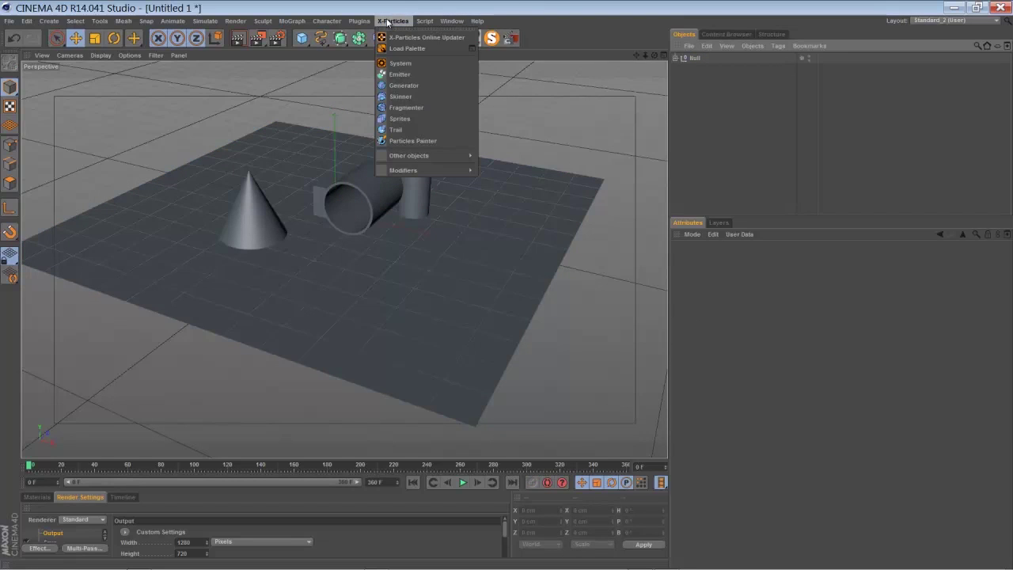
left_click(395, 63)
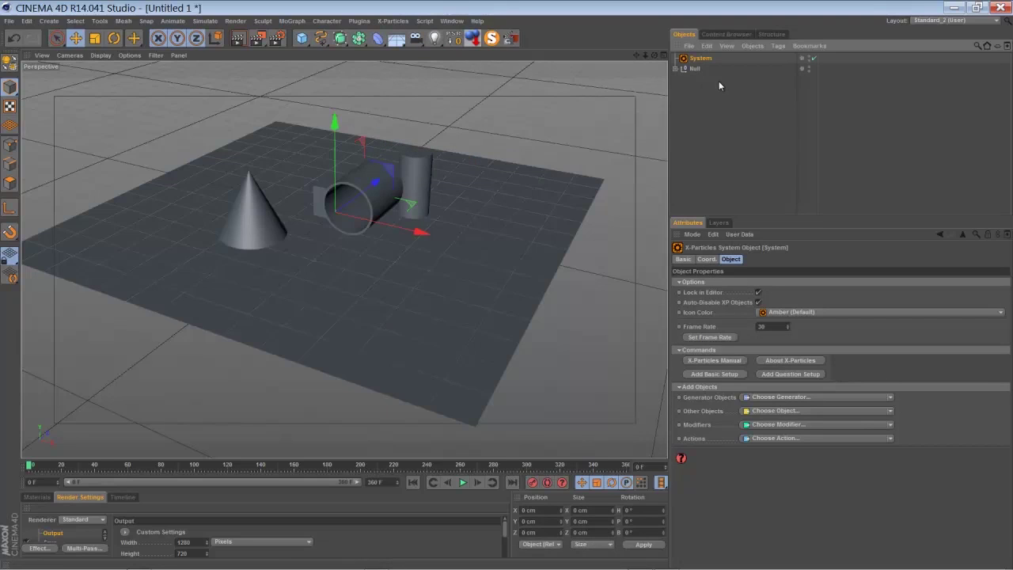
left_click(713, 373)
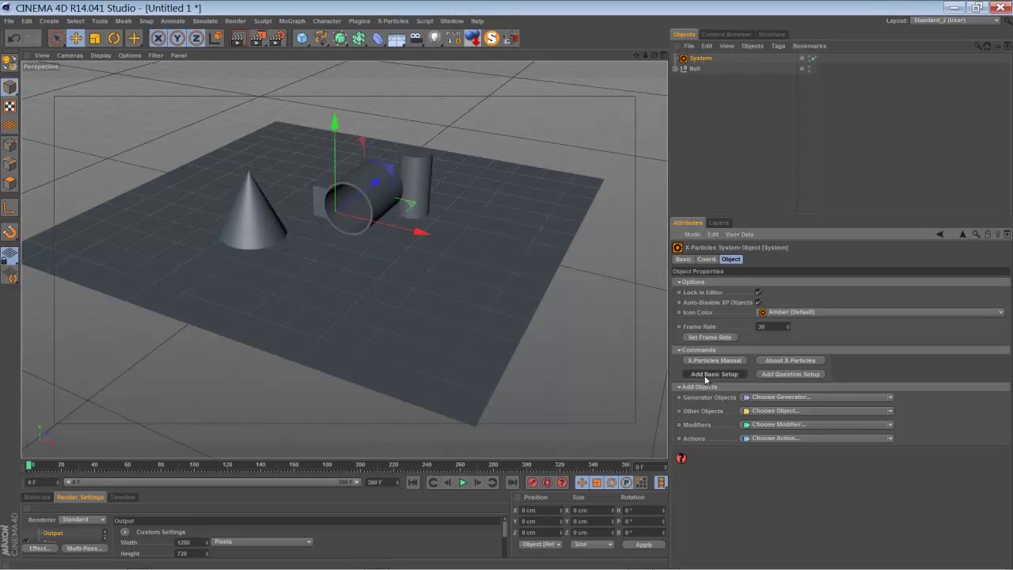
Set the emitter's shape to Circle with a disc radius of 32 cm.
left_click(708, 90)
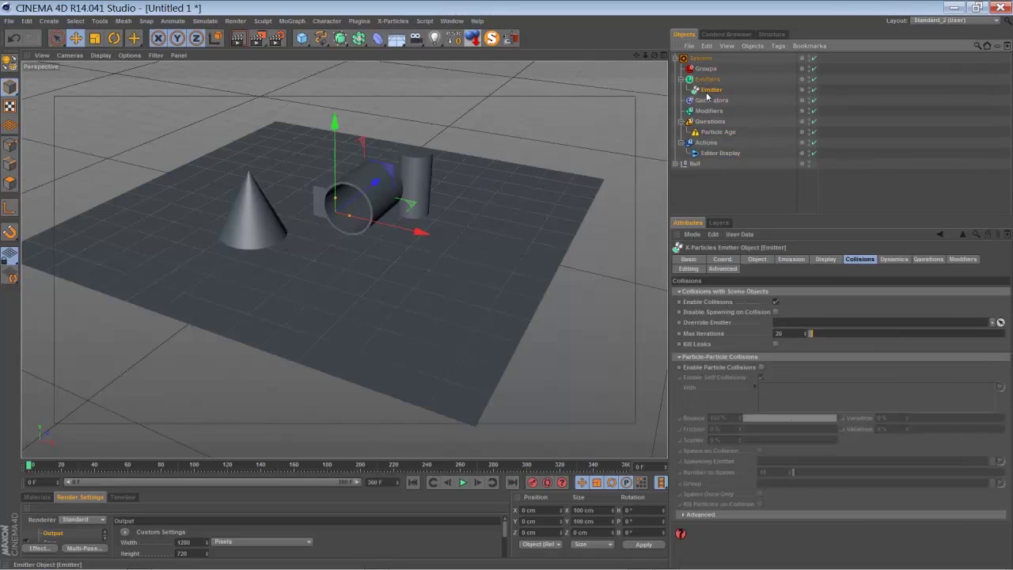
left_click(753, 259)
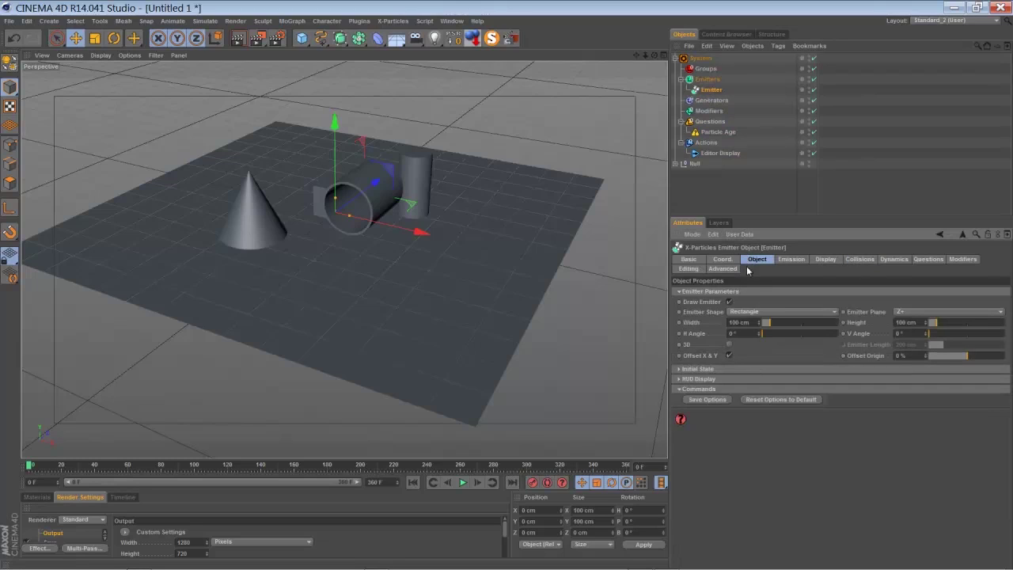
left_click(748, 310)
left_click(752, 337)
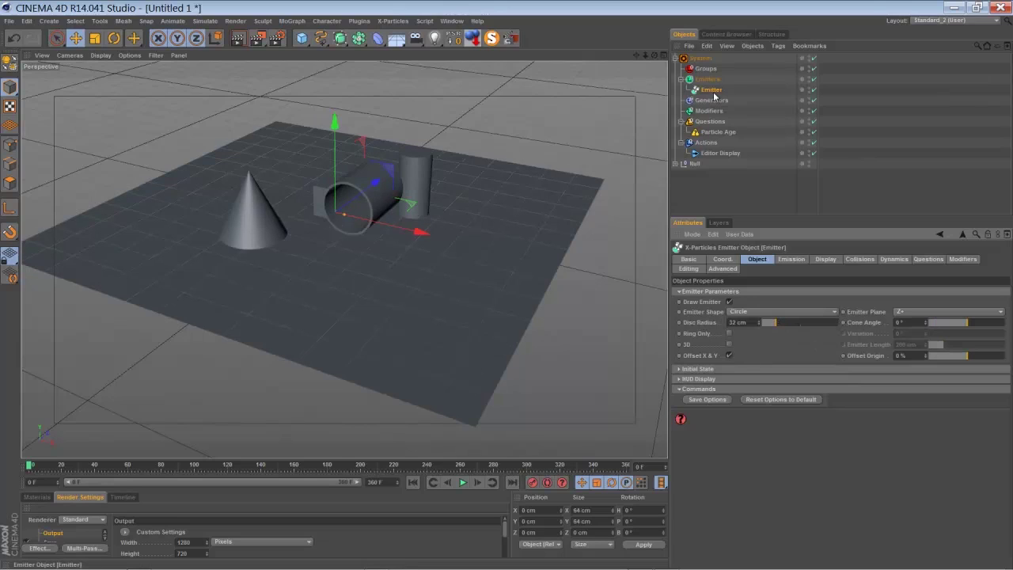
Move the emitter in front of the tube's opening, to about X 121 cm and Y 115 cm, raised above the plane.
left_click_drag(373, 182, 257, 158)
left_click_drag(331, 252, 366, 262)
left_click_drag(338, 212, 300, 227)
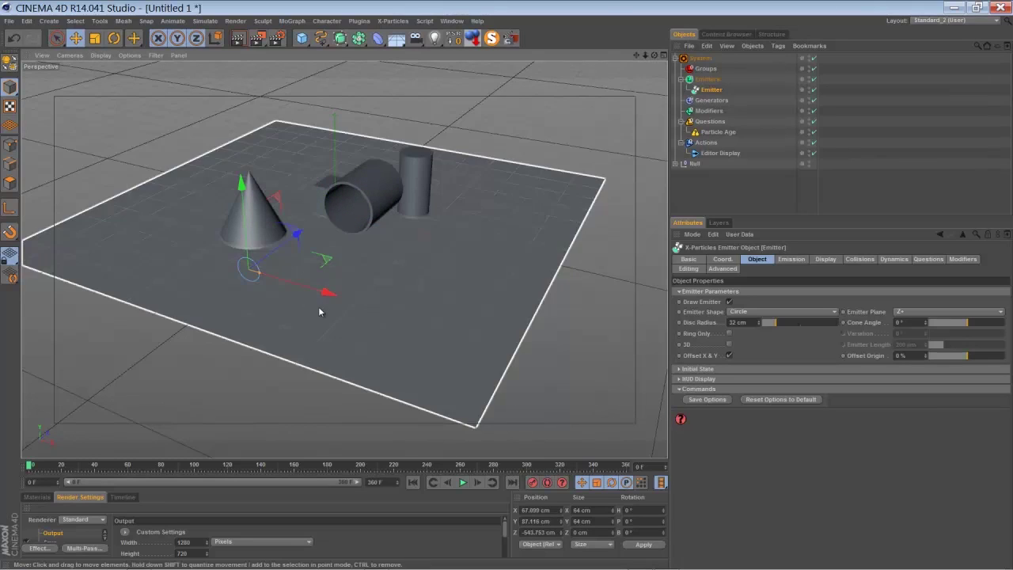
left_click_drag(338, 299, 331, 294)
left_click_drag(250, 184, 254, 176)
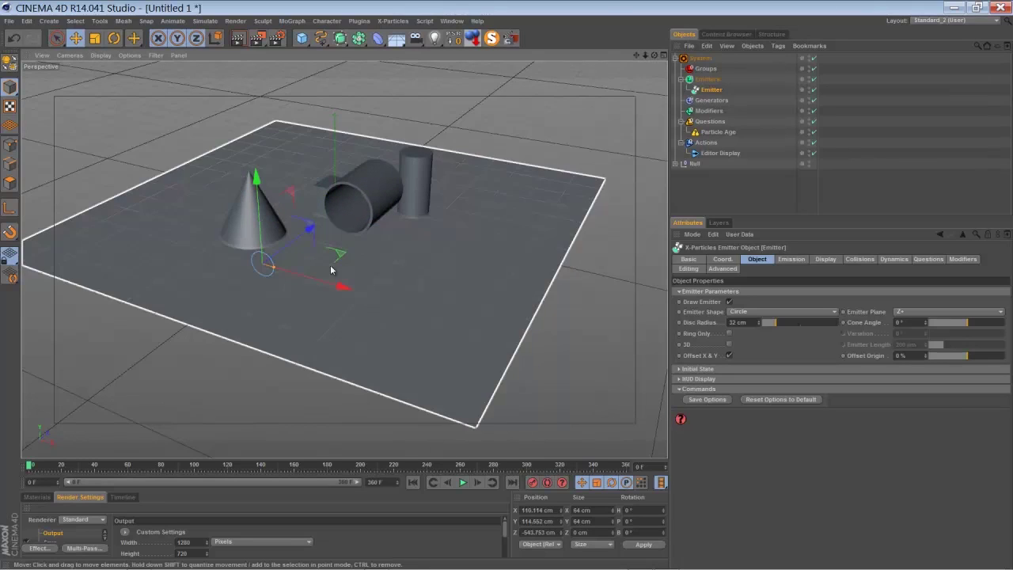
left_click_drag(340, 282, 369, 292)
Play the animation to preview the particle stream heading into the tube, stopping at frame 81.
left_click_drag(654, 55, 506, 285)
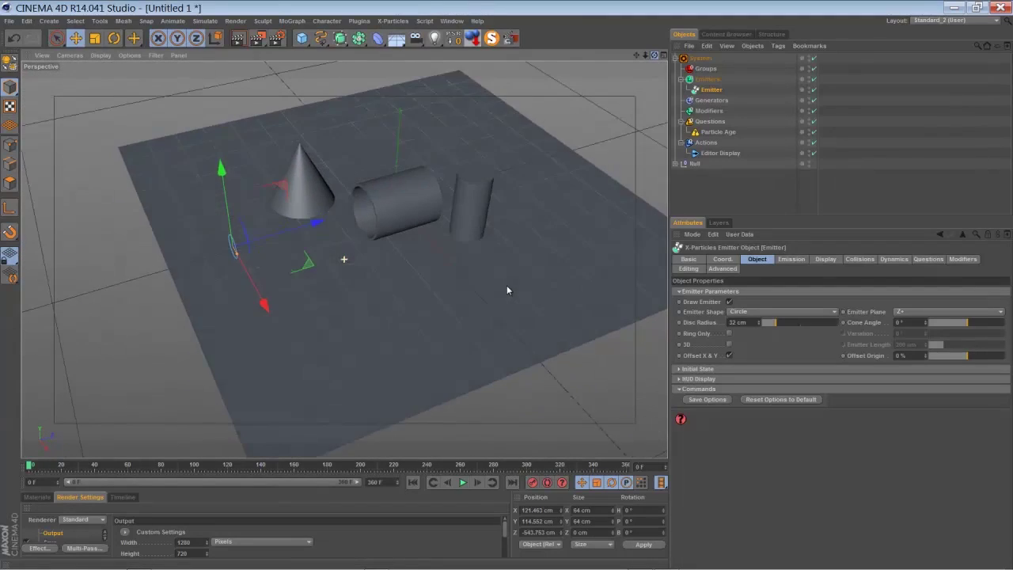
left_click(463, 482)
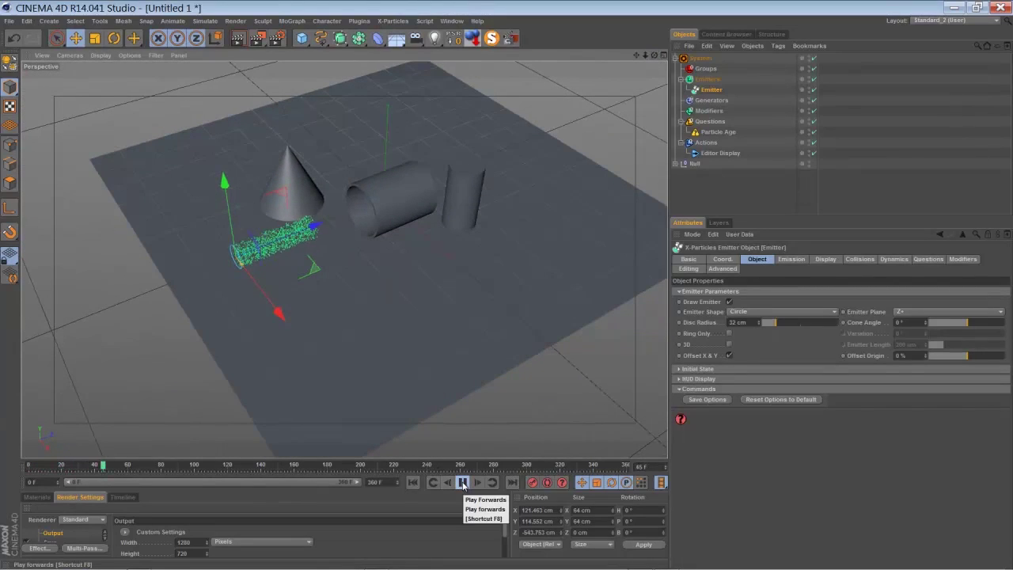
left_click(463, 482)
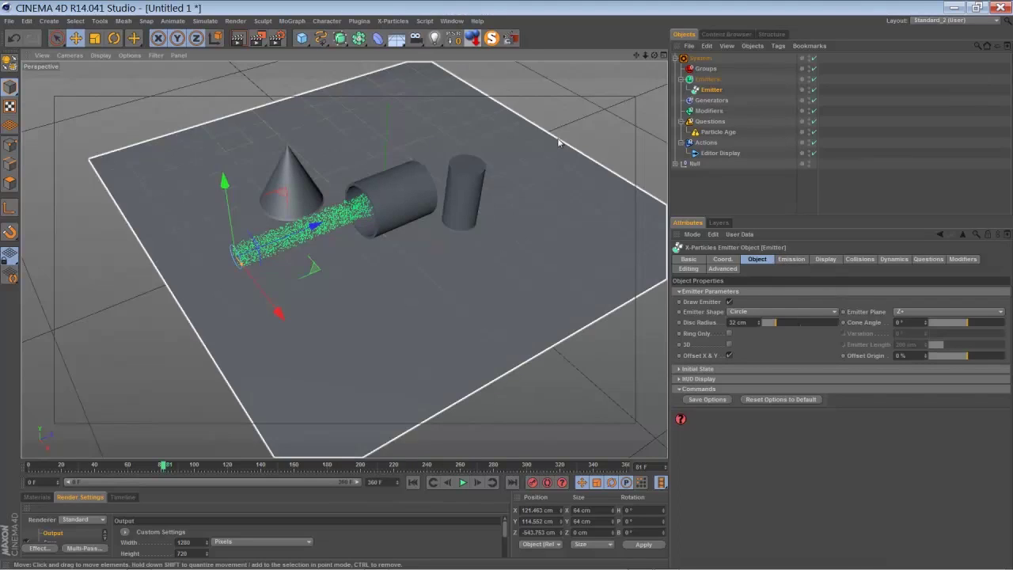
Turn off Emit all Frames for the emitter and set End Emit to frame 12.
left_click(792, 259)
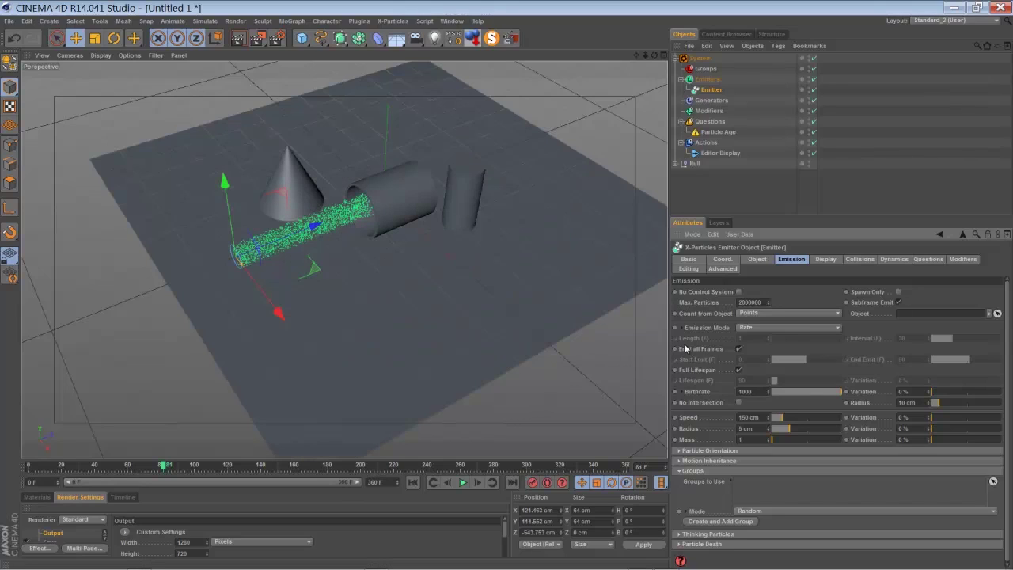
left_click(738, 349)
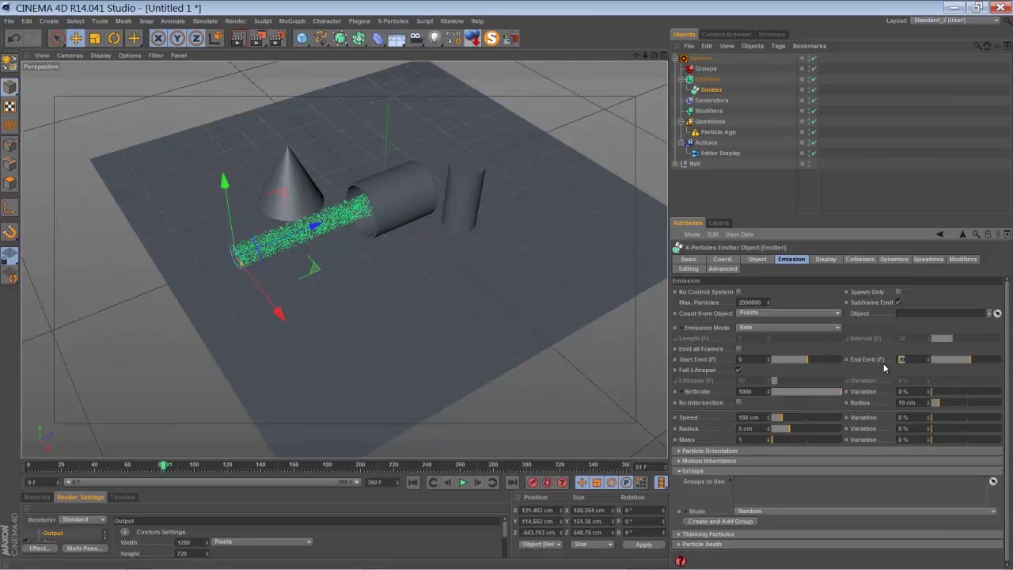
type("12")
key("Return")
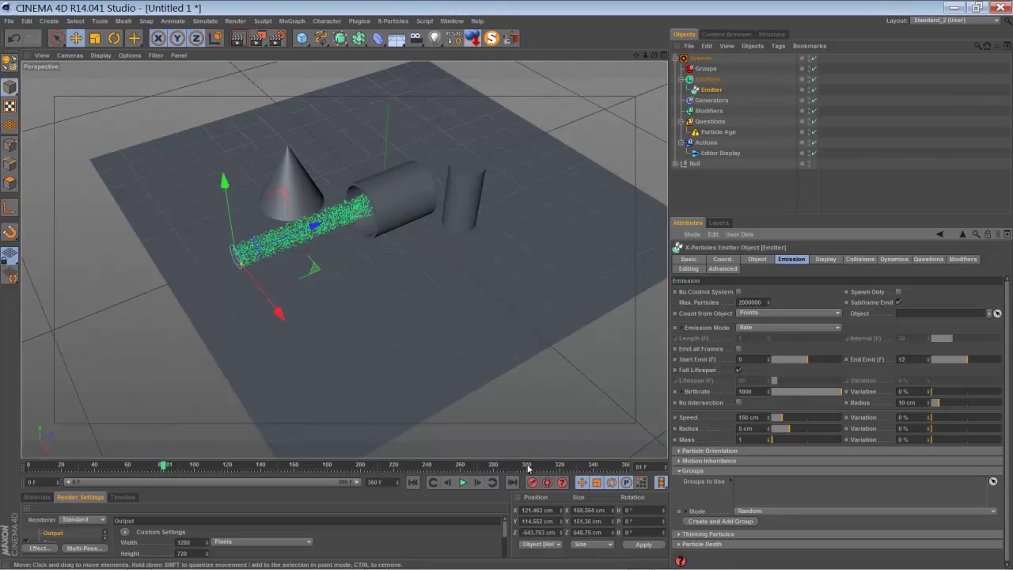
Replay the animation from the start, stop at frame 29 and examine the particle cluster up close.
left_click(412, 481)
left_click(463, 482)
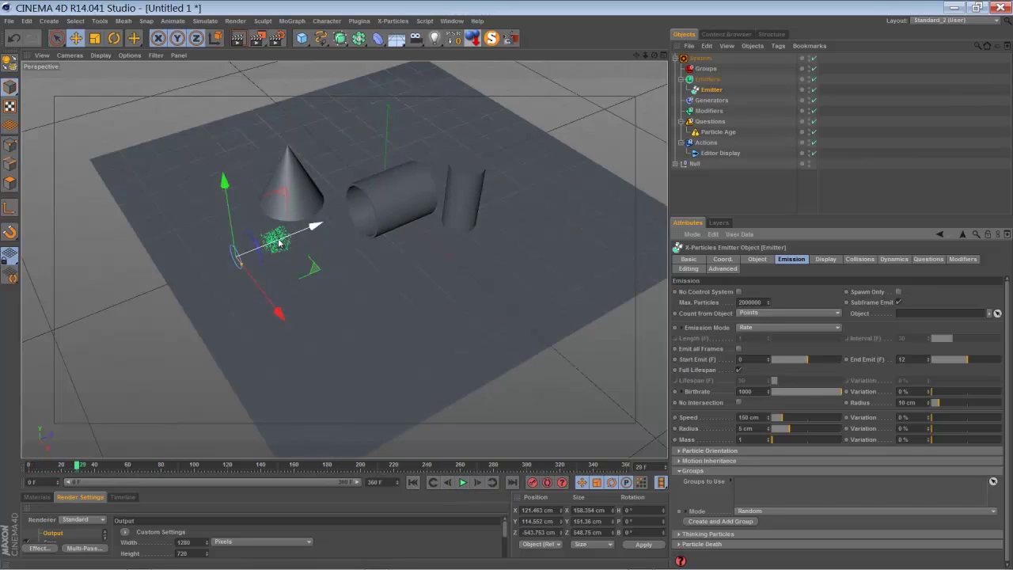
left_click_drag(637, 54, 507, 289)
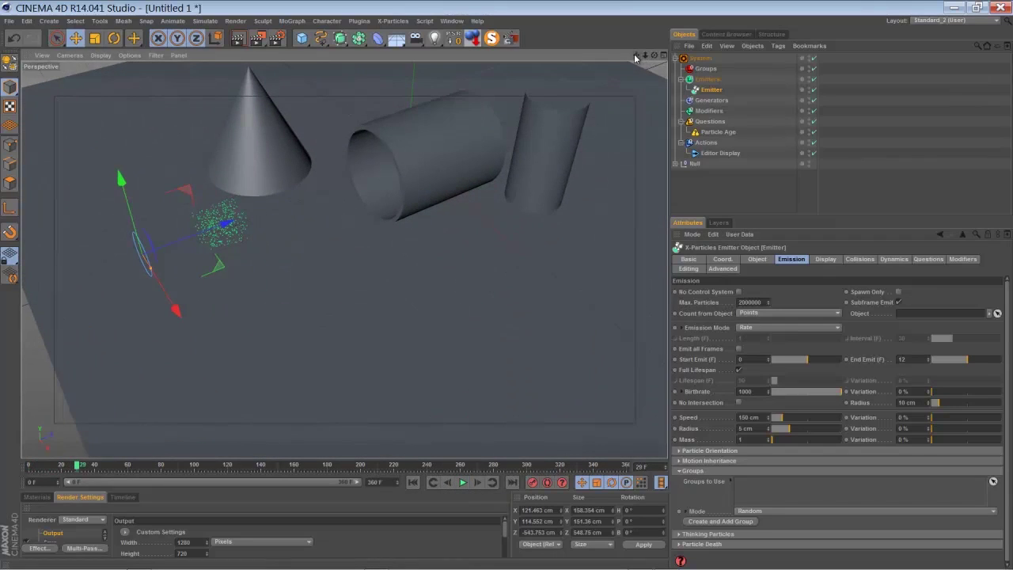
left_click_drag(635, 58, 336, 249)
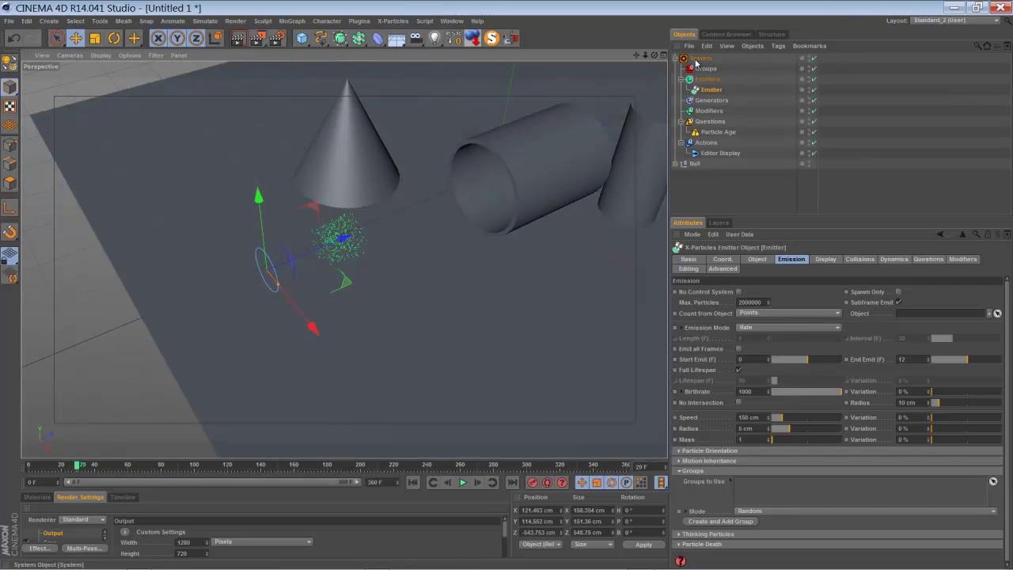
Add a Generator object to the X-Particles system and place a new sphere inside it as its child.
left_click(696, 61)
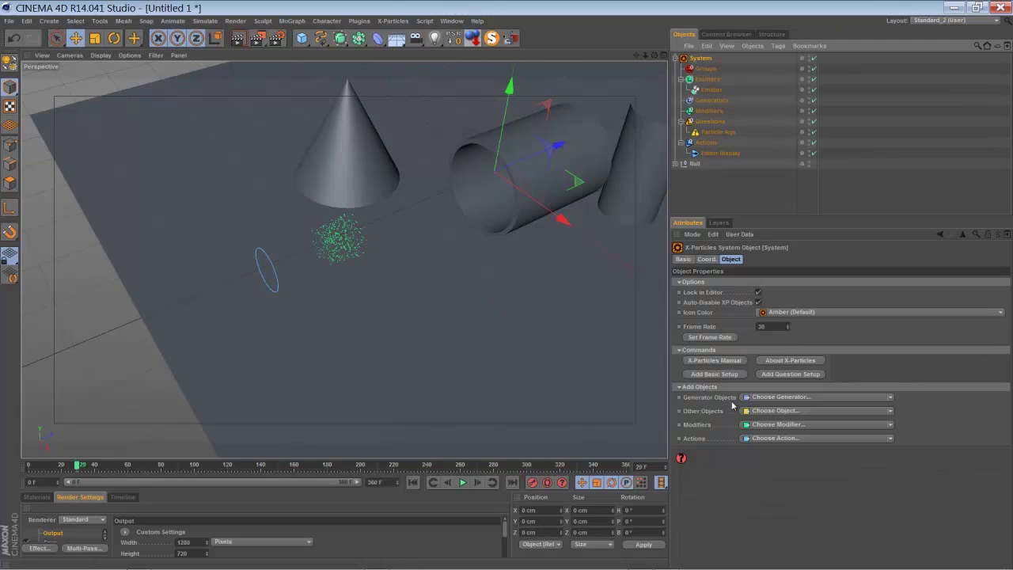
left_click(776, 397)
left_click(775, 446)
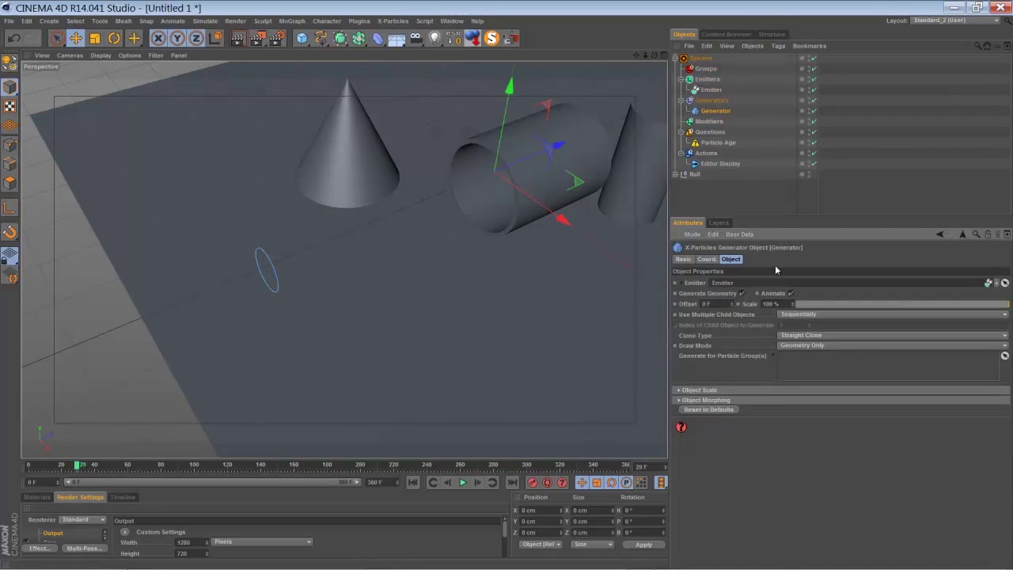
left_click_drag(302, 38, 504, 74)
left_click_drag(702, 62, 709, 121)
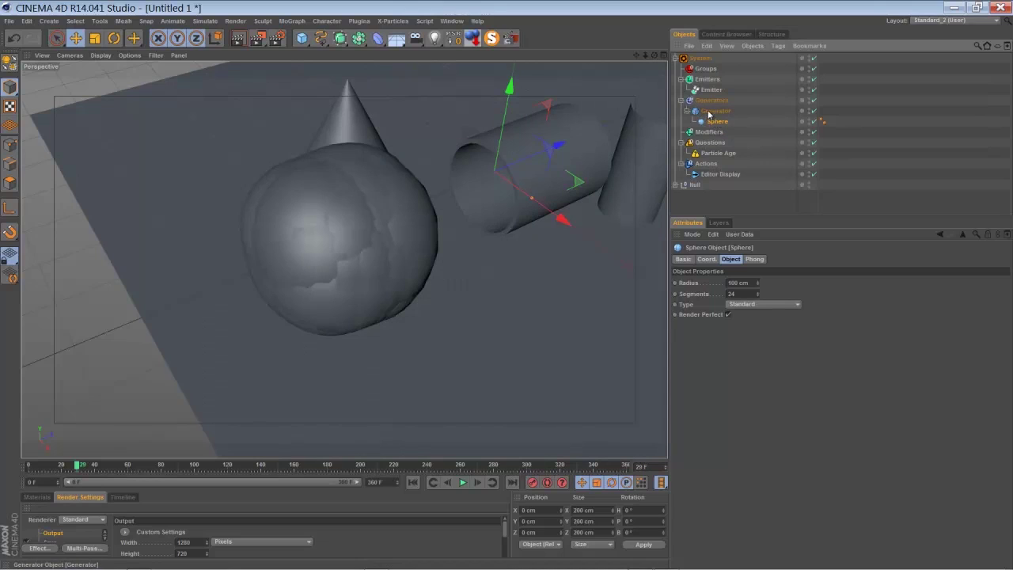
Set the generator sphere's radius to 5 cm and its segments to 12.
double_click(732, 282)
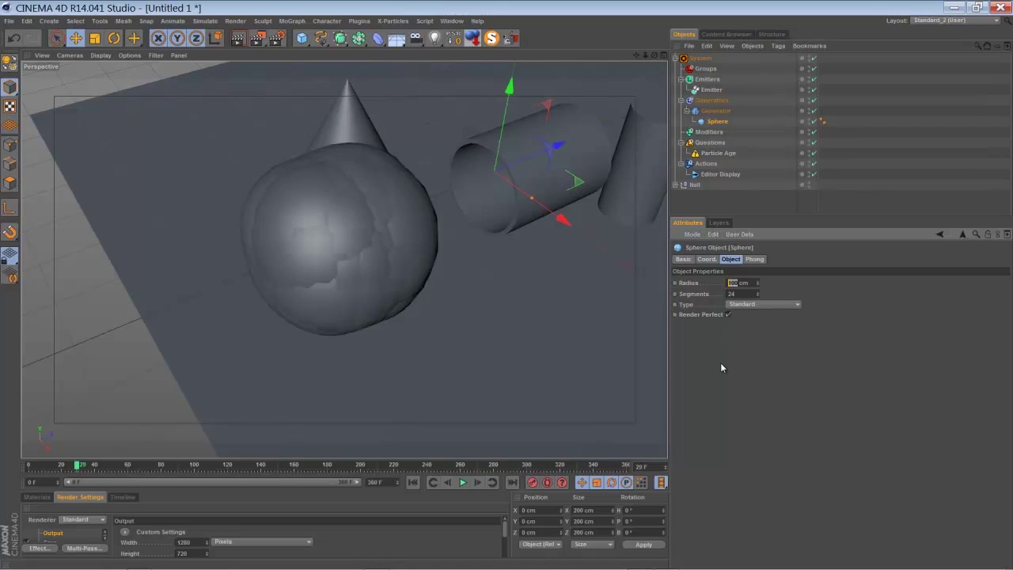
type("6")
key("Return")
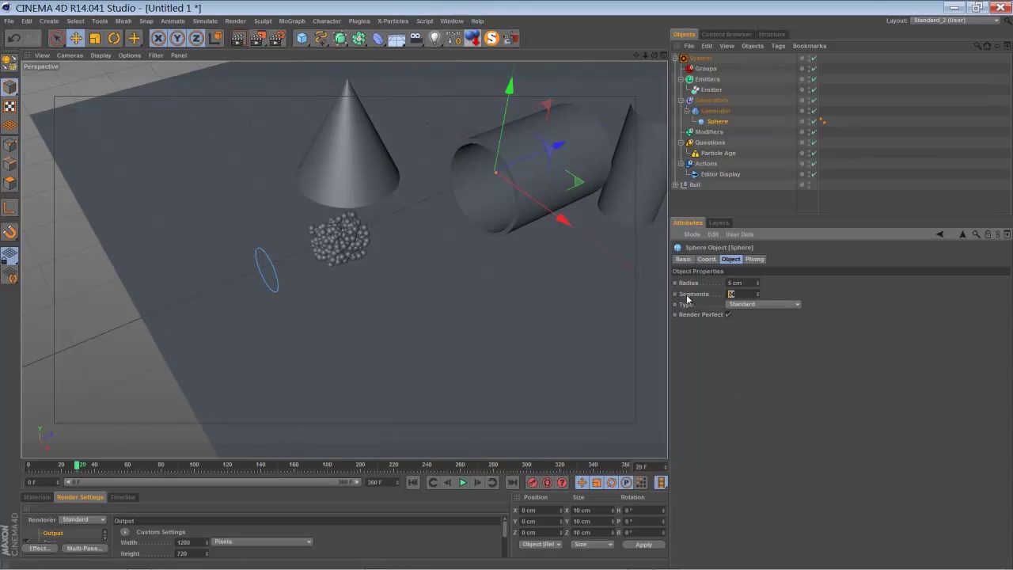
type("6")
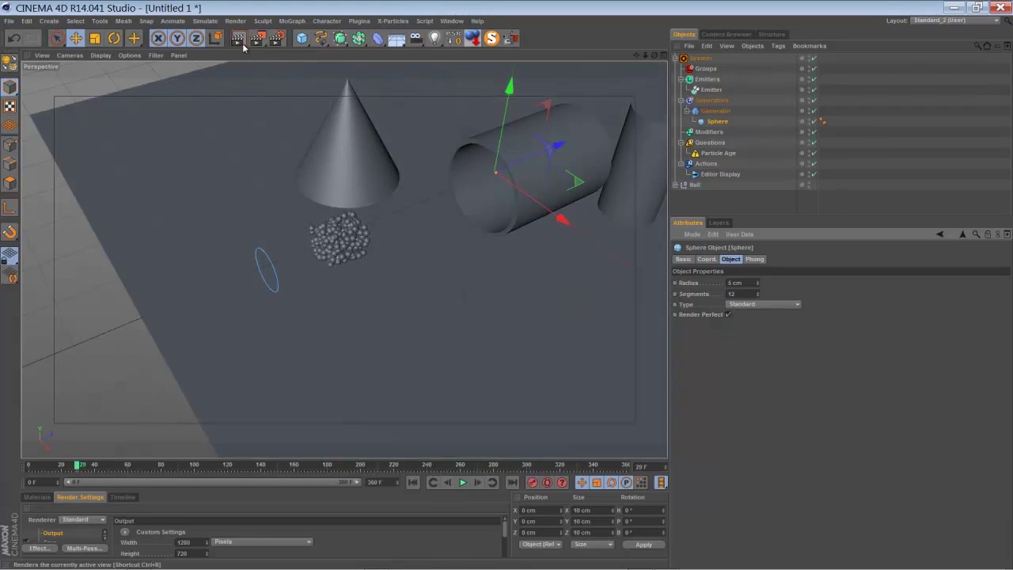
Render the current view, replay the animation from the start up to frame 79 and view the spheres at the tube opening.
left_click(239, 39)
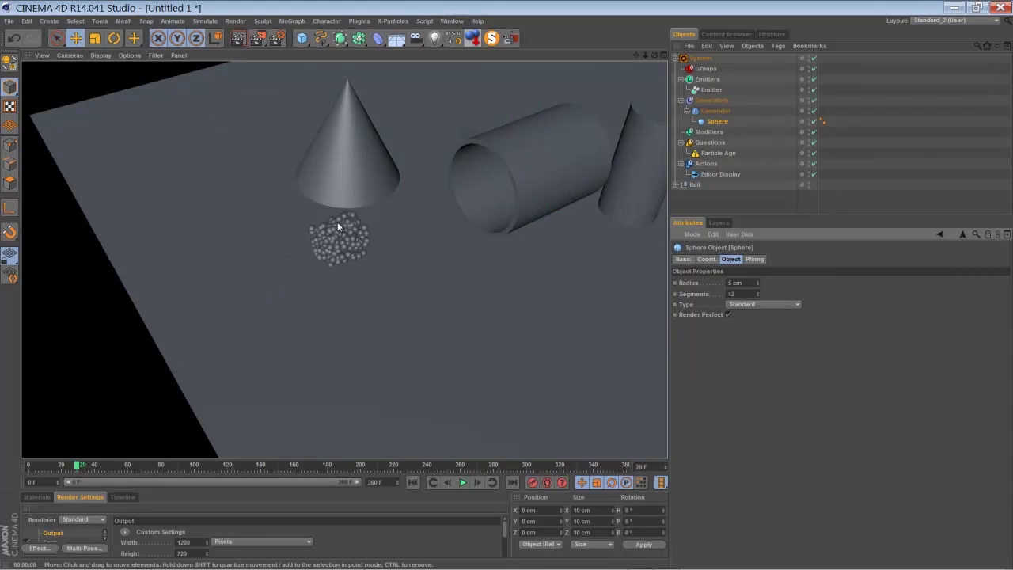
left_click(412, 482)
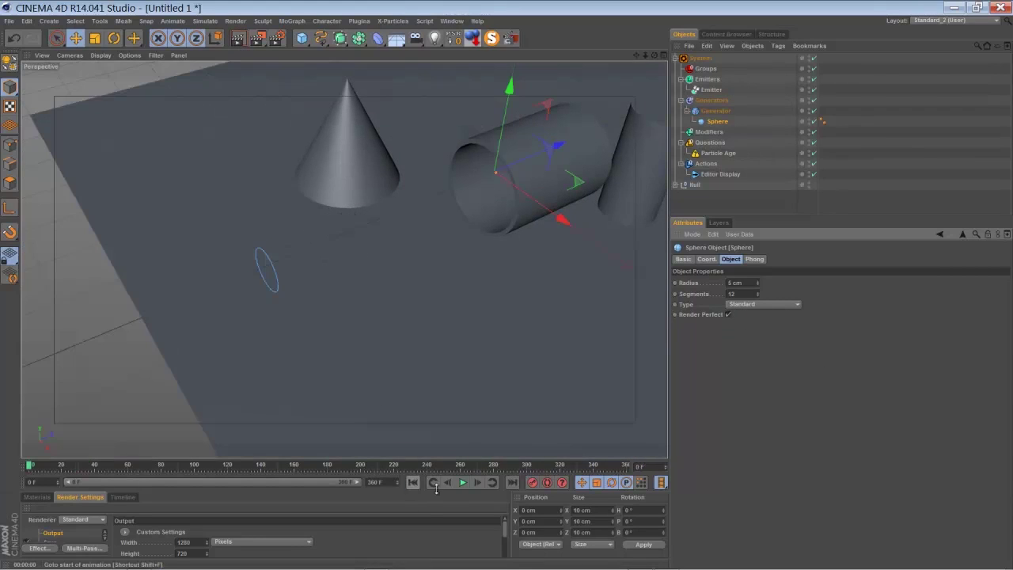
left_click(463, 482)
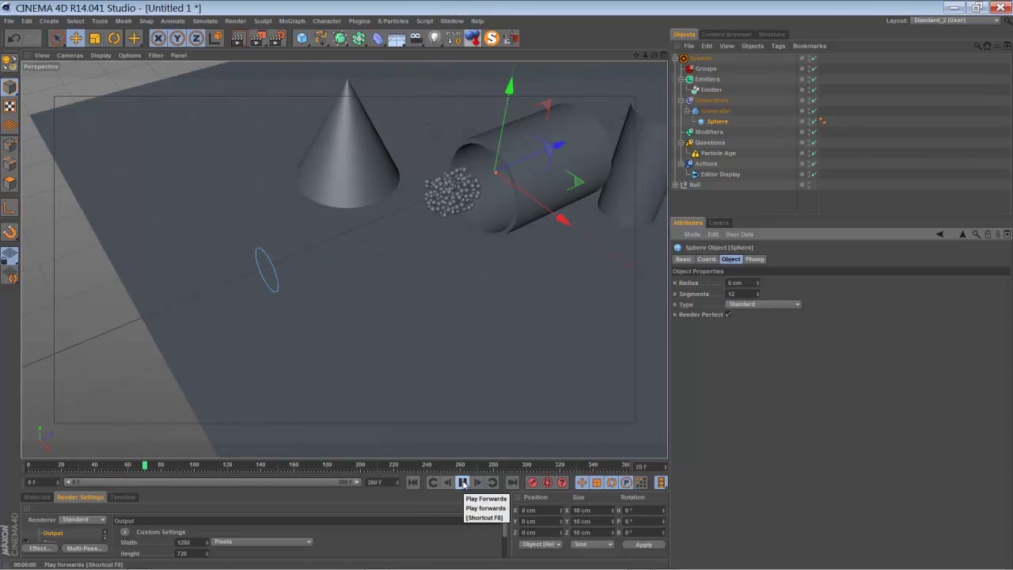
left_click(463, 482)
left_click_drag(504, 284, 508, 289, "alt")
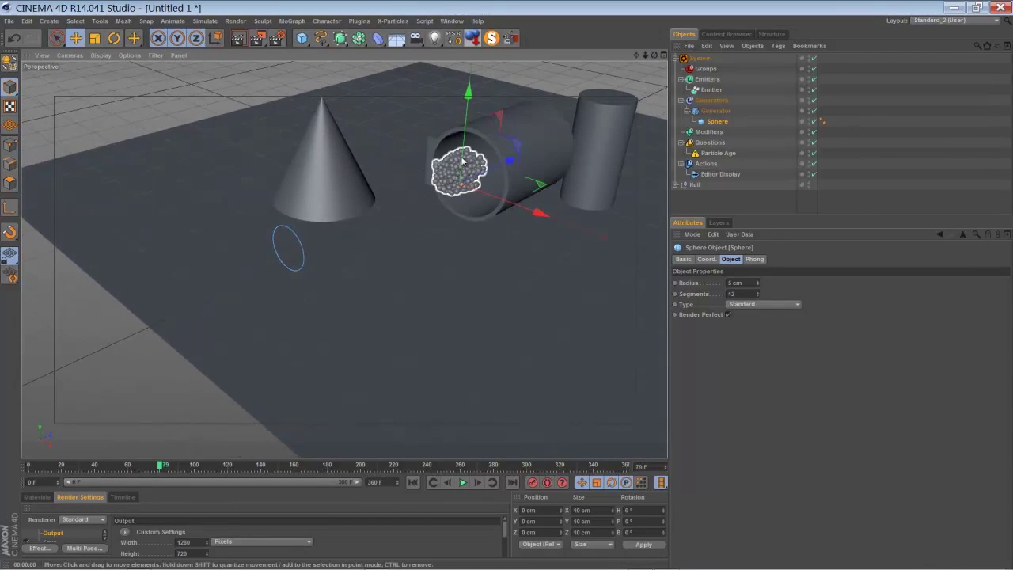
Collapse the emitter, generator and question groups, and add a Flocking modifier to the X-Particles system.
left_click(681, 100)
left_click(679, 79)
left_click(680, 111)
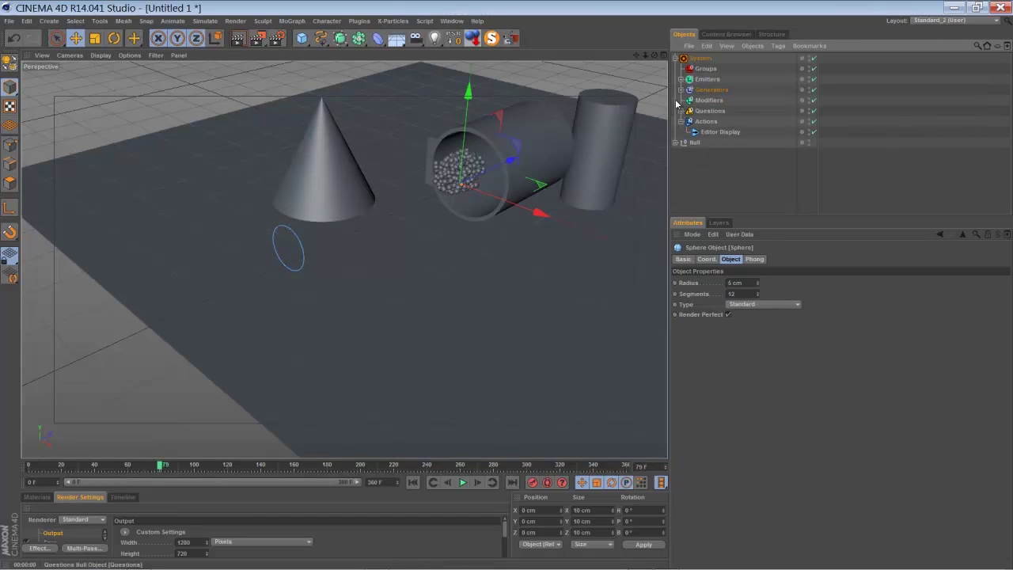
left_click(699, 59)
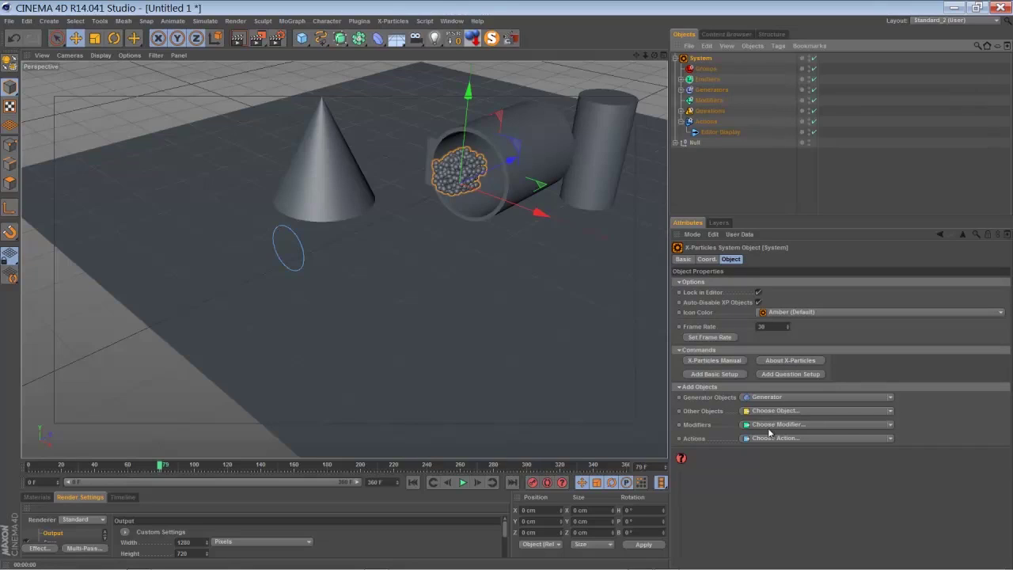
left_click(765, 425)
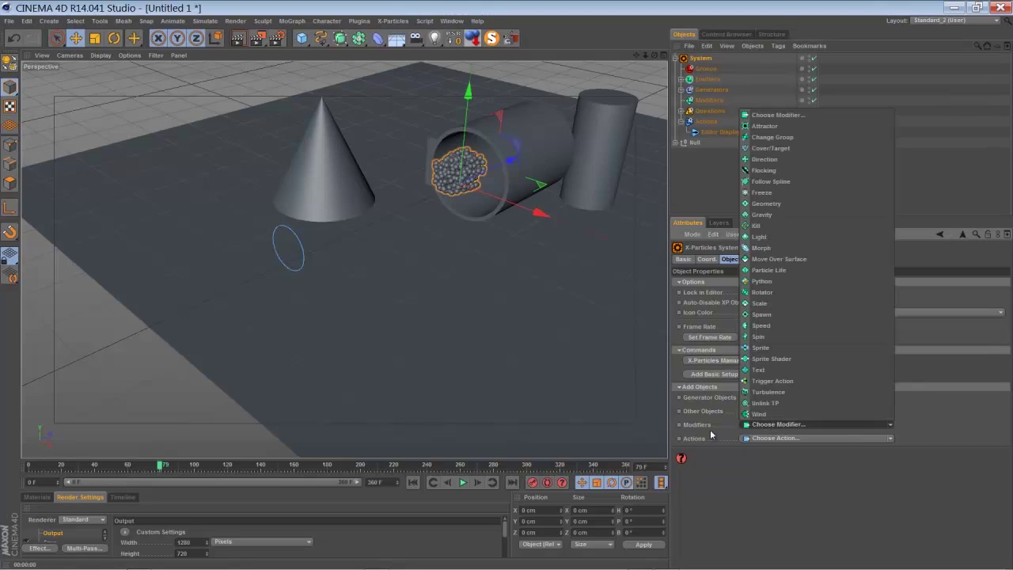
left_click(761, 170)
left_click(709, 115)
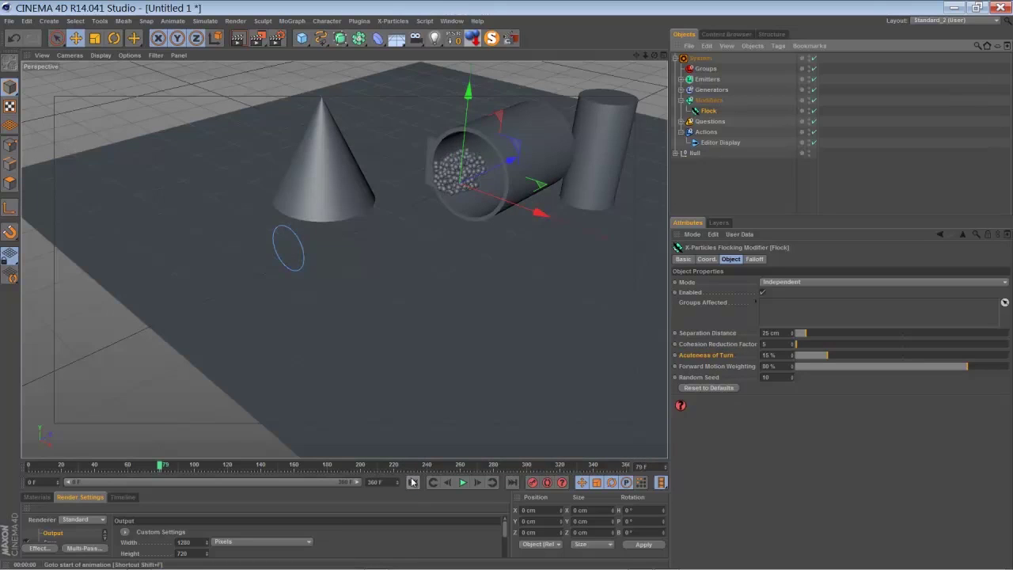
Play the flocking animation from the start, stop at frame 88 and examine how the spheres spread around the cone and tube.
left_click(412, 482)
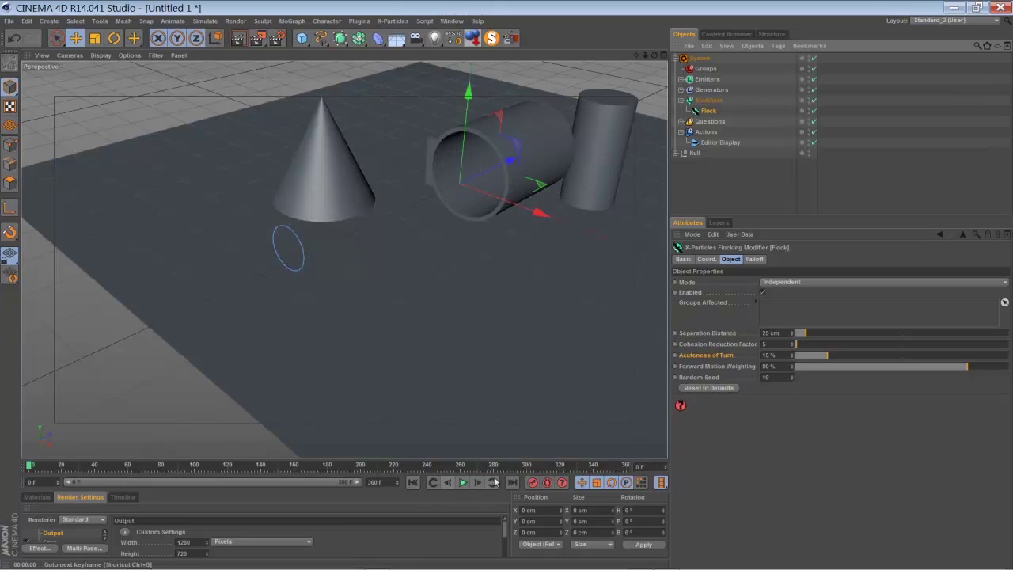
left_click(464, 484)
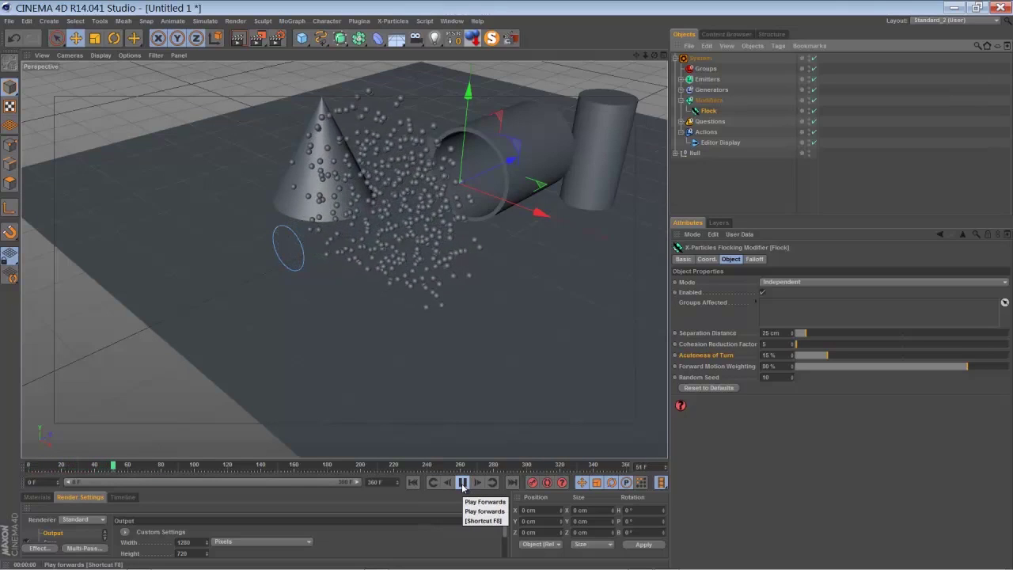
left_click(464, 482)
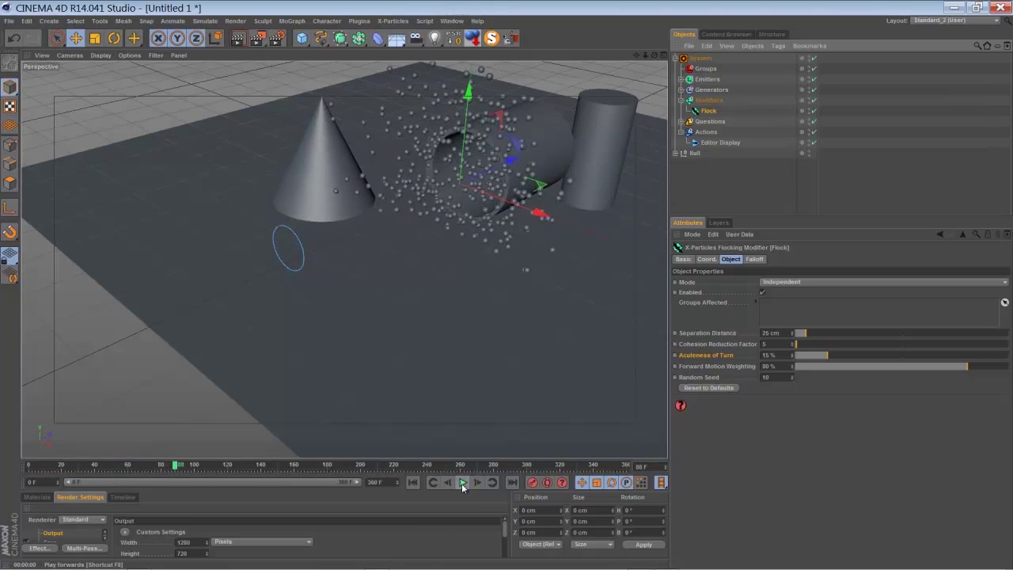
left_click(265, 222)
left_click(515, 151)
left_click(614, 67)
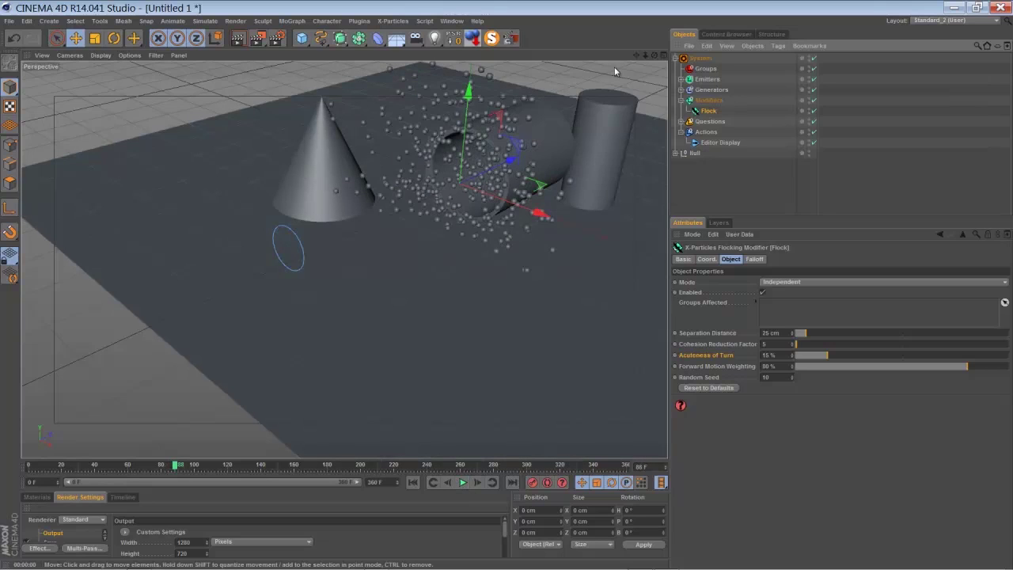
left_click_drag(646, 61, 504, 286)
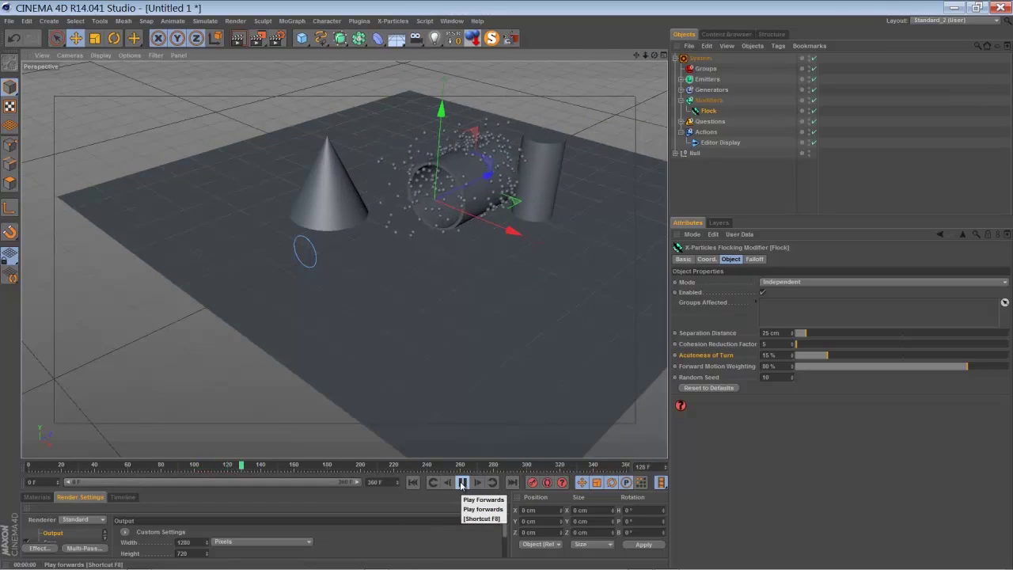
Continue the playback to frame 216, pausing at frame 138 to inspect the flock around the tube and cylinder from the side.
left_click(462, 482)
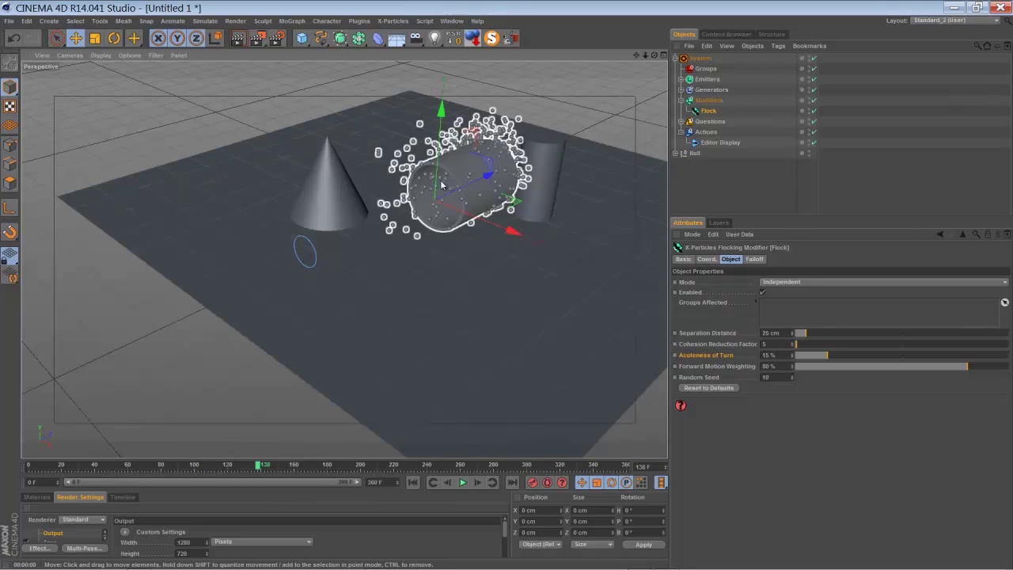
left_click_drag(653, 55, 509, 287)
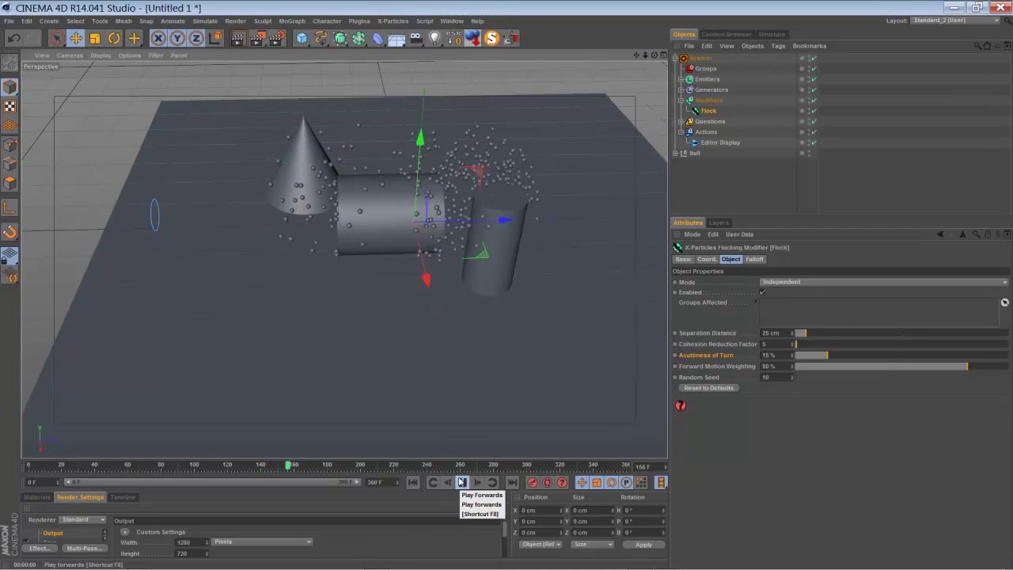
left_click(463, 484)
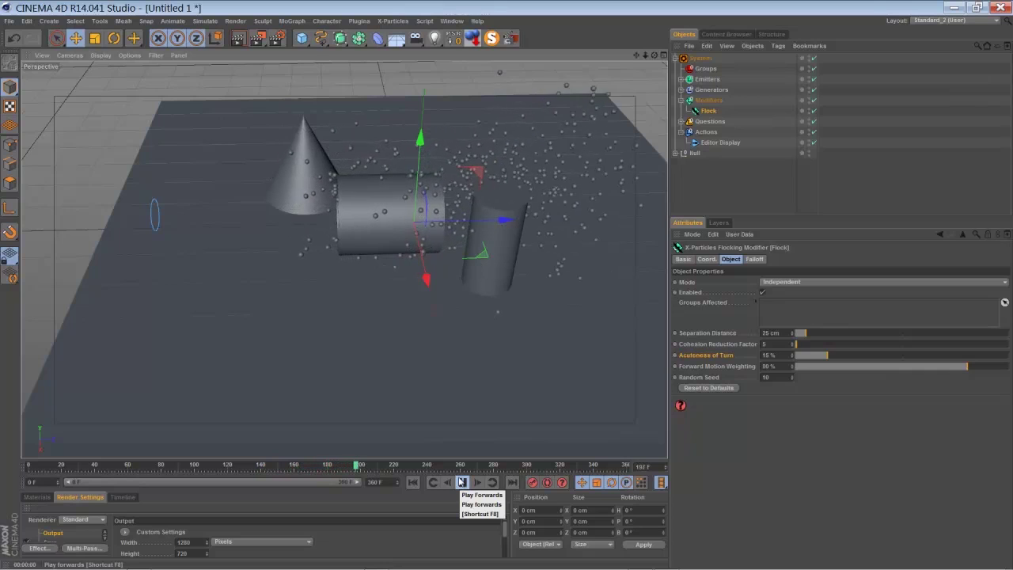
left_click(461, 482)
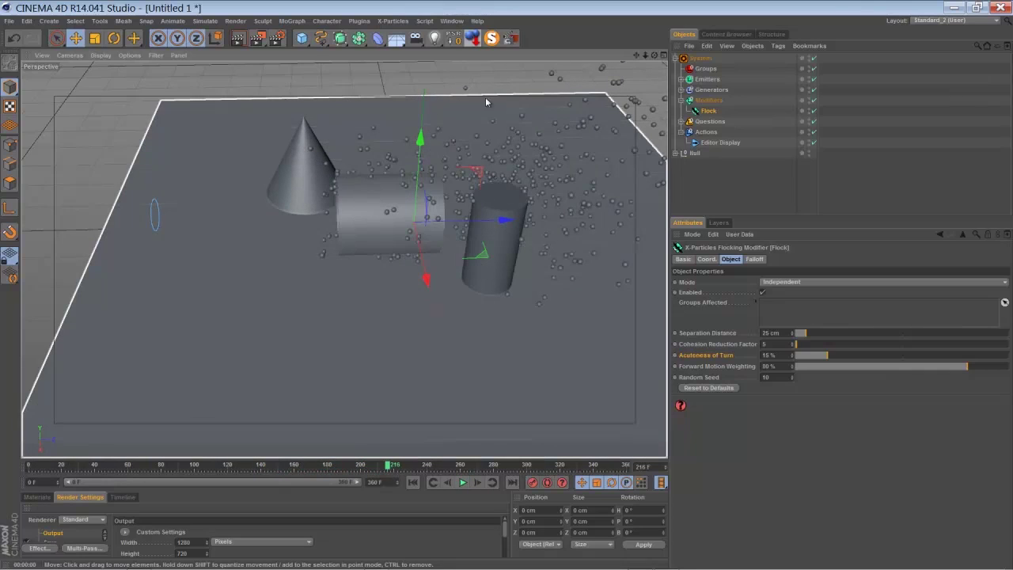
left_click_drag(566, 206, 507, 291, "alt")
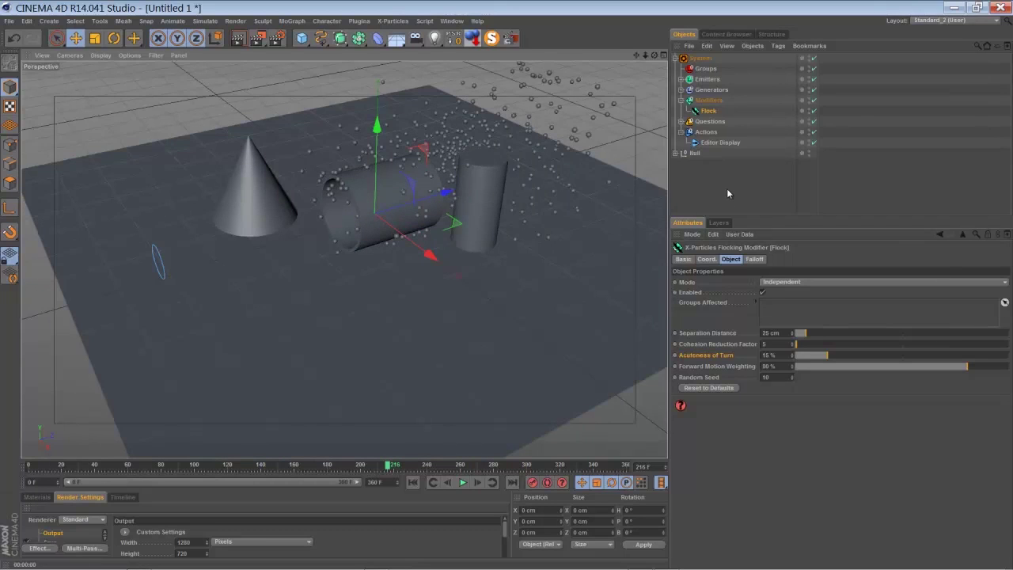
Add an Attractor modifier to the X-Particles system.
left_click(702, 59)
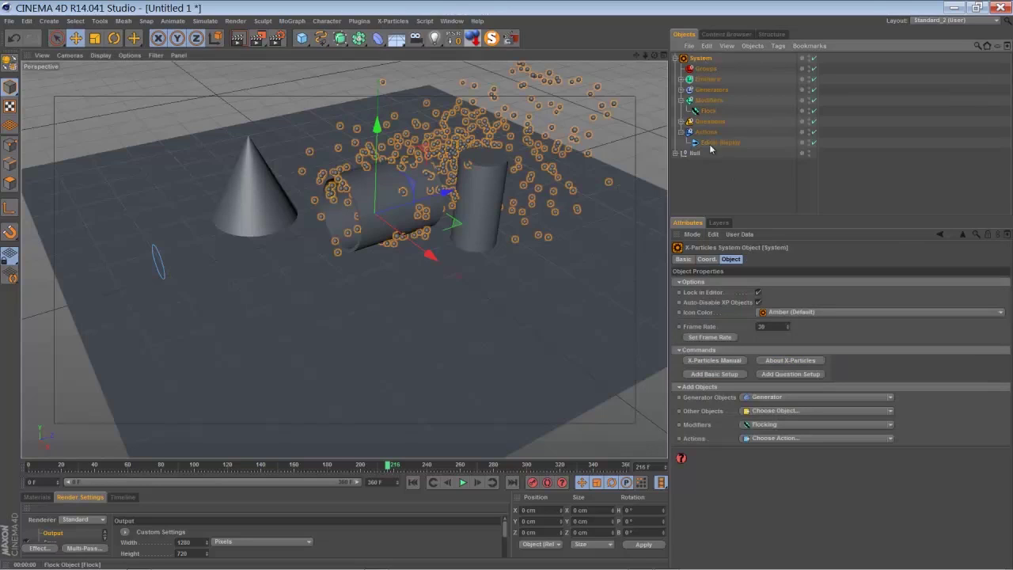
left_click(759, 425)
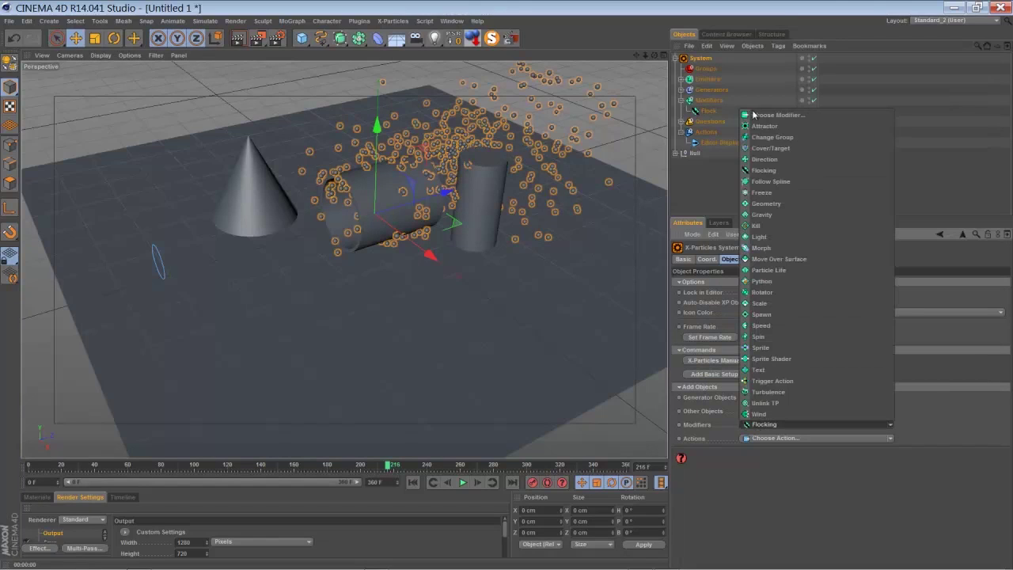
left_click(758, 129)
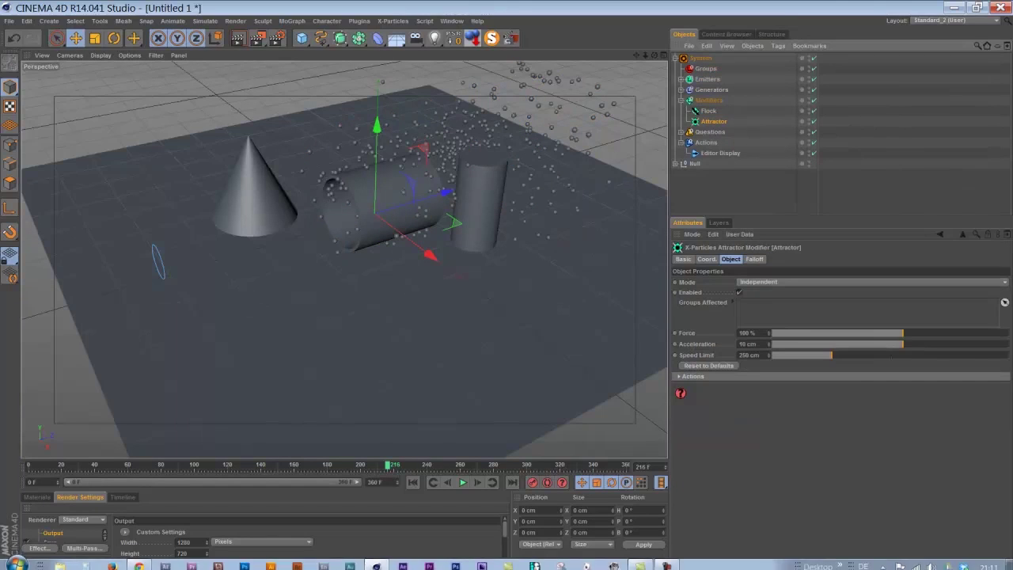
With the animation playing from the start, raise the attractor to about 140 cm and move it to about 226 cm in Z.
left_click(413, 482)
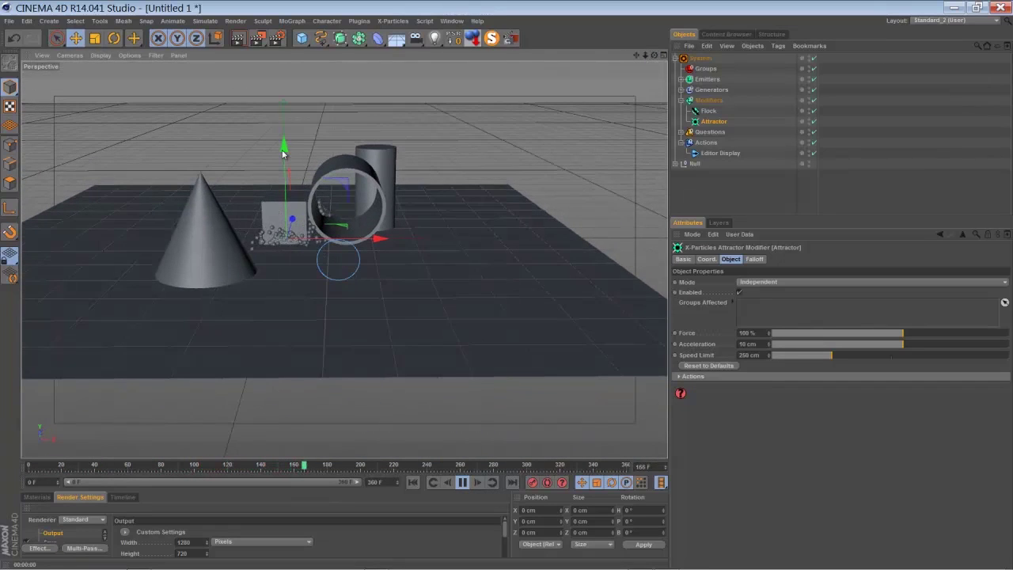
left_click_drag(283, 153, 287, 92)
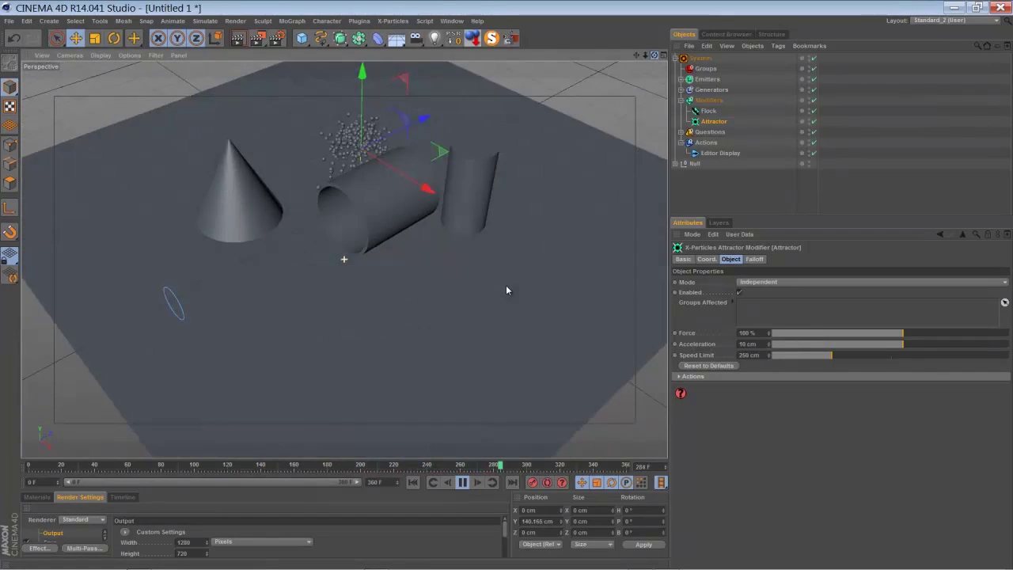
left_click_drag(420, 129, 499, 136)
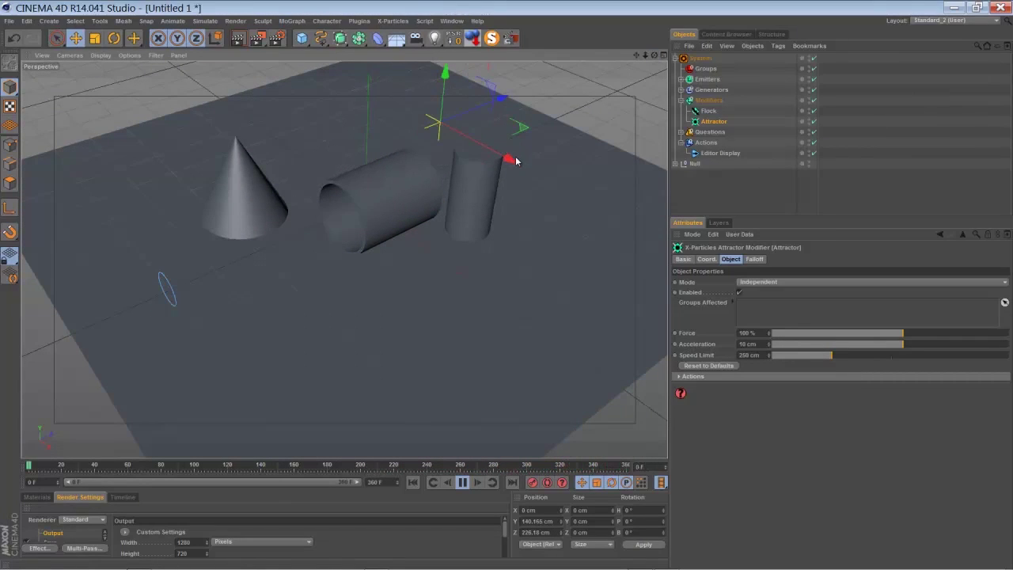
During playback, move the attractor to X about 327 cm, Z about -357 cm and X about -76 cm, then return to frame 0.
left_click_drag(514, 160, 616, 242)
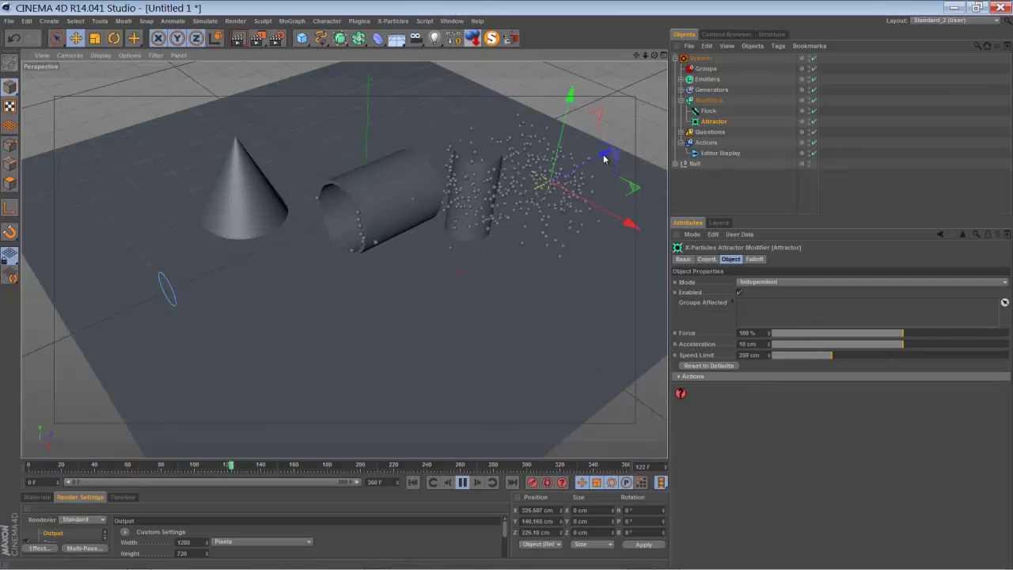
left_click_drag(604, 158, 403, 306)
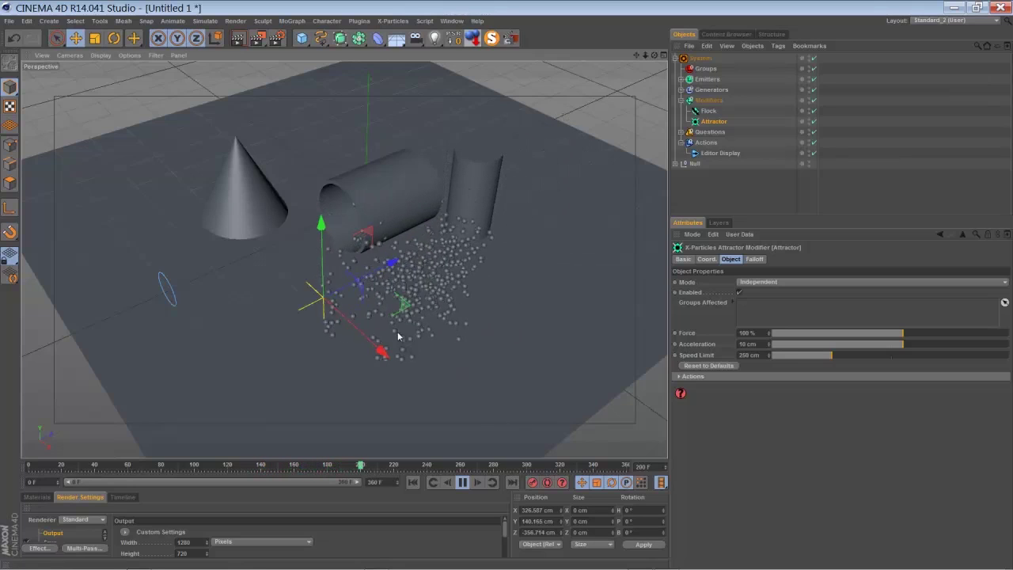
left_click_drag(382, 351, 257, 235)
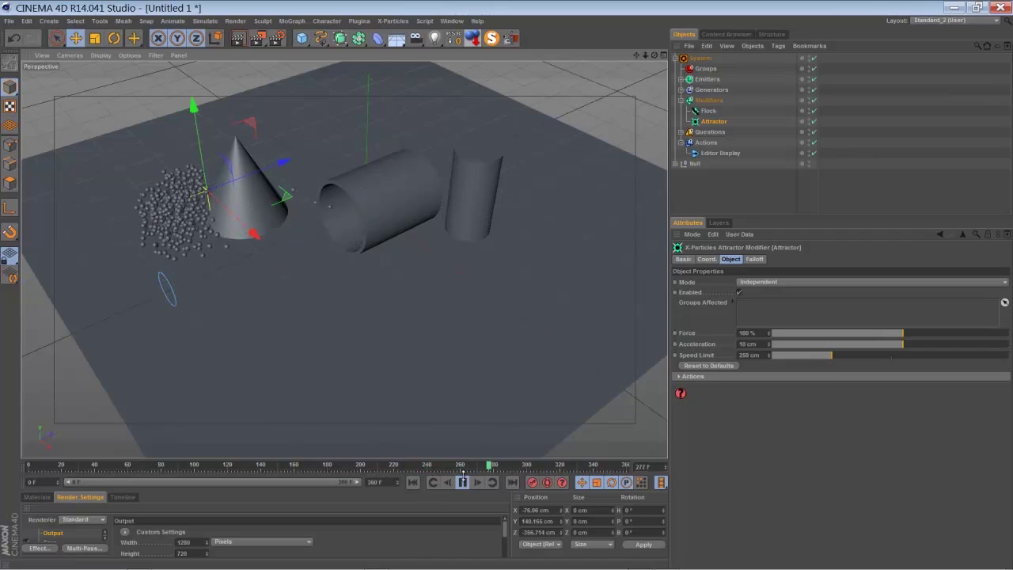
left_click(461, 483)
left_click(410, 485)
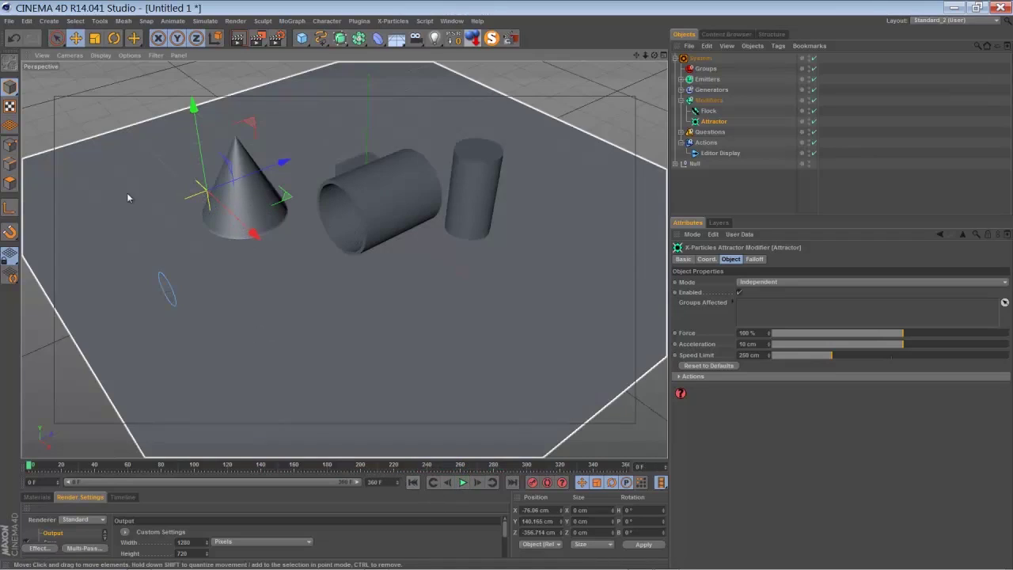
Move the attractor along X to about 120 cm, in front of the gap between the cone and the tube.
left_click_drag(253, 234, 335, 254)
left_click_drag(656, 57, 363, 286)
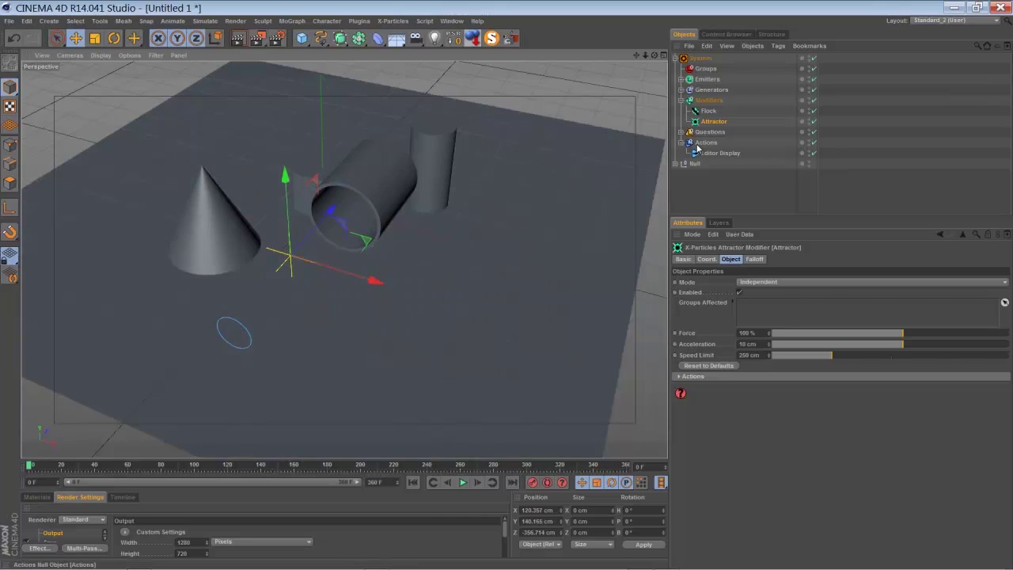
Keyframe the attractor's X, Y and Z position at frame 0 and advance the timeline to frame 60.
left_click(712, 124)
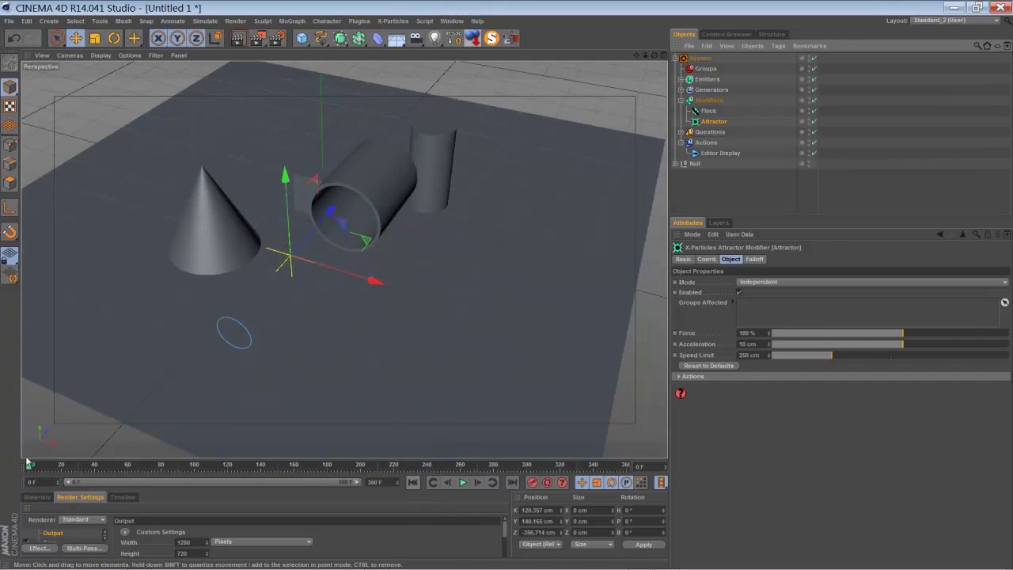
left_click(705, 260)
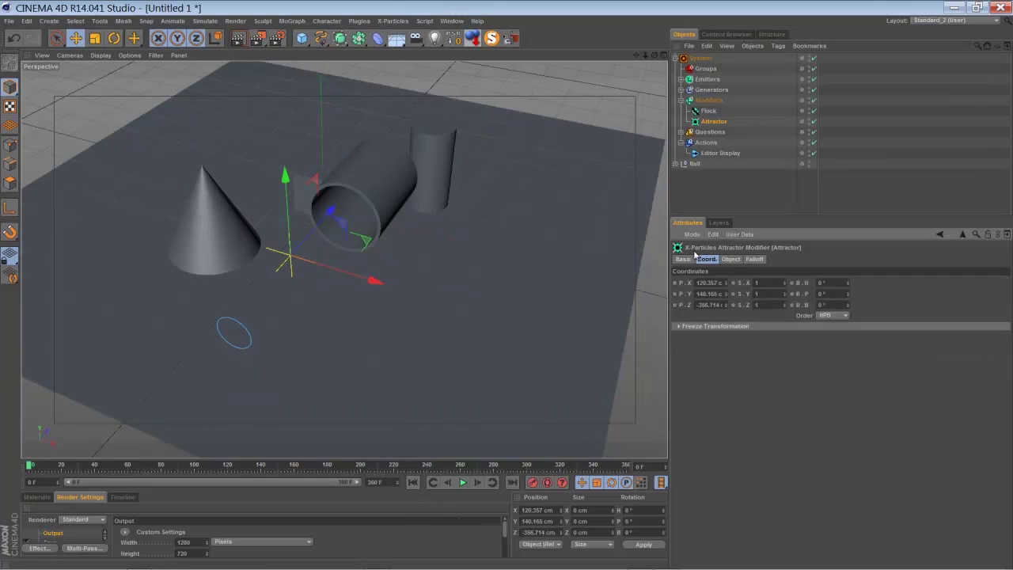
left_click(708, 123)
left_click_drag(30, 470, 129, 470)
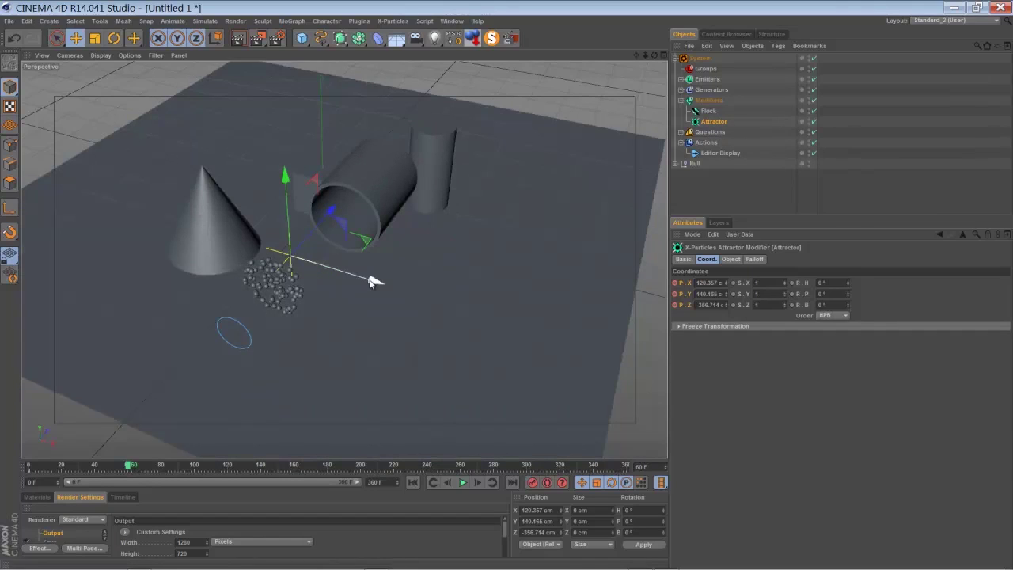
Move the attractor back beside the tube to about X -3 cm, Z 23 cm, keyframe its position at frame 60, and advance to frame 120.
left_click_drag(372, 281, 403, 162)
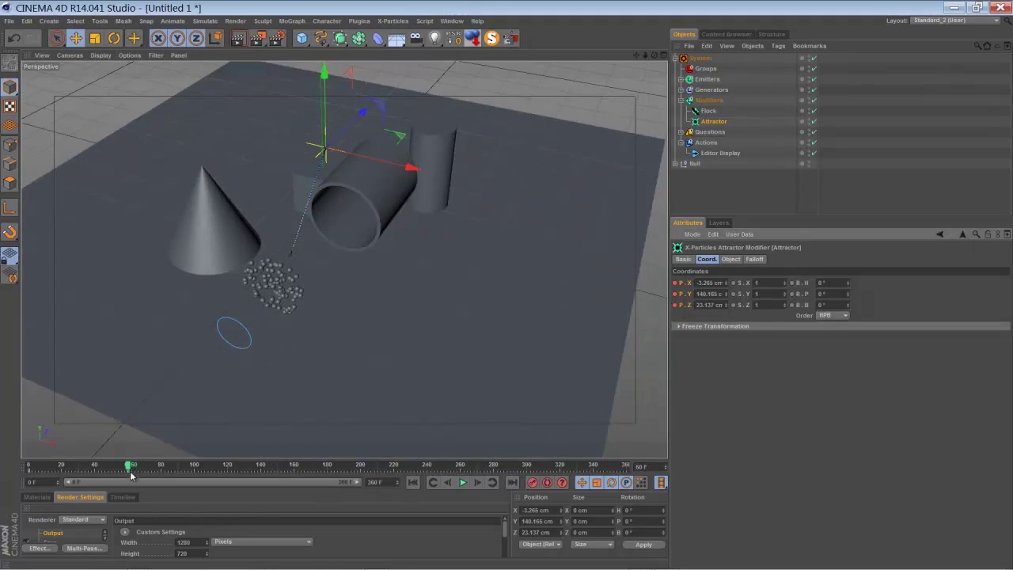
left_click_drag(131, 475, 232, 477)
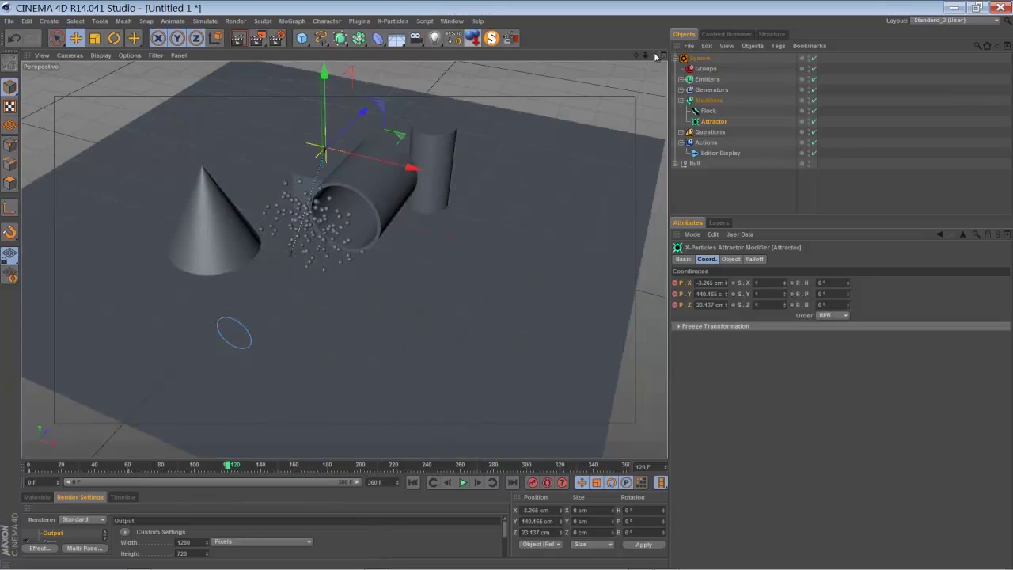
At frame 120, move the attractor past the upright cylinder to about X 343 cm, Z 295 cm and keyframe its position.
left_click_drag(655, 57, 606, 144)
left_click_drag(562, 206, 575, 221)
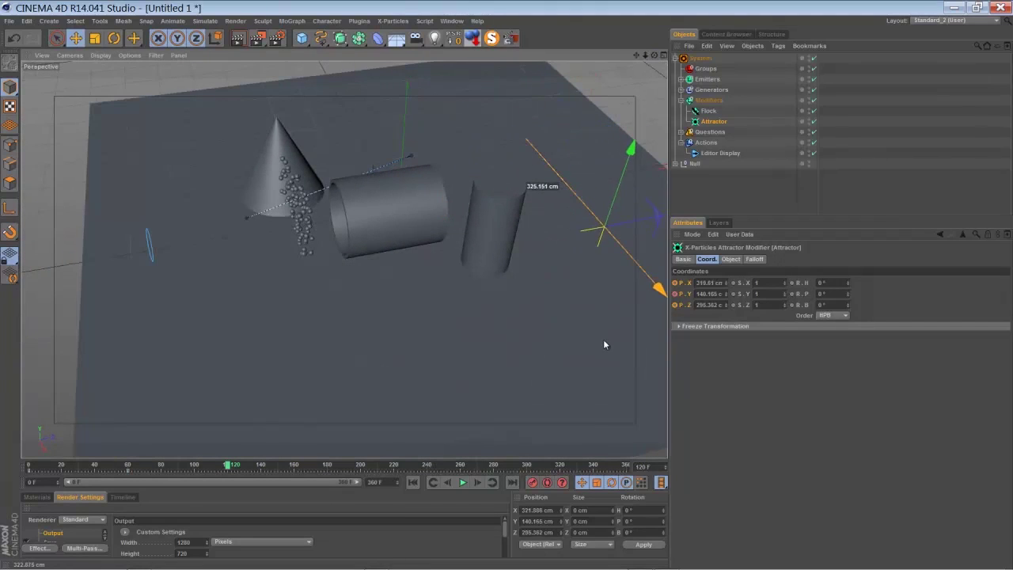
left_click_drag(603, 344, 608, 353)
left_click_drag(655, 56, 651, 184)
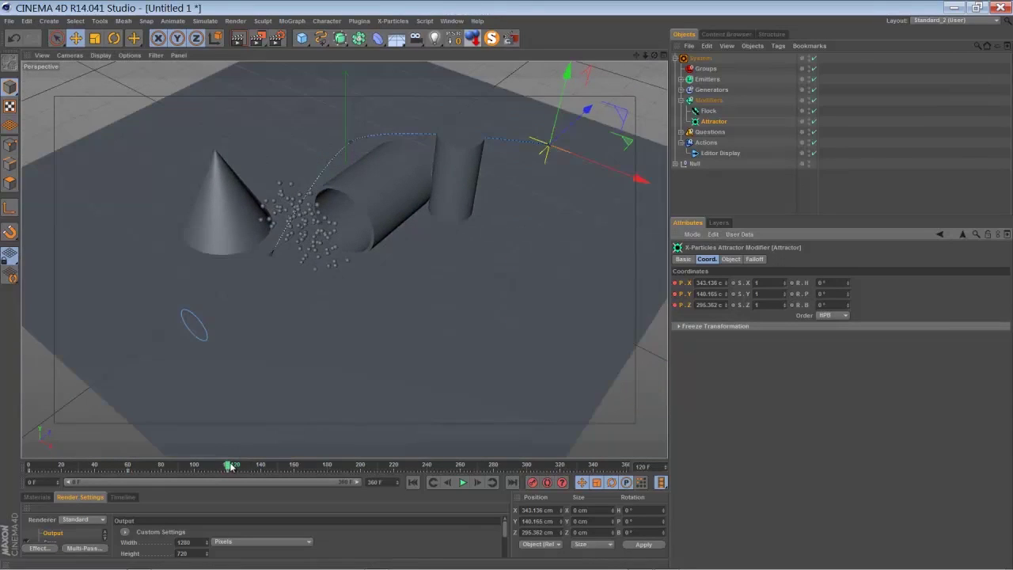
At frame 220, bring the attractor around in front of the tube to about X 247 cm, Z -281 cm and keyframe its position.
left_click_drag(271, 461, 362, 482)
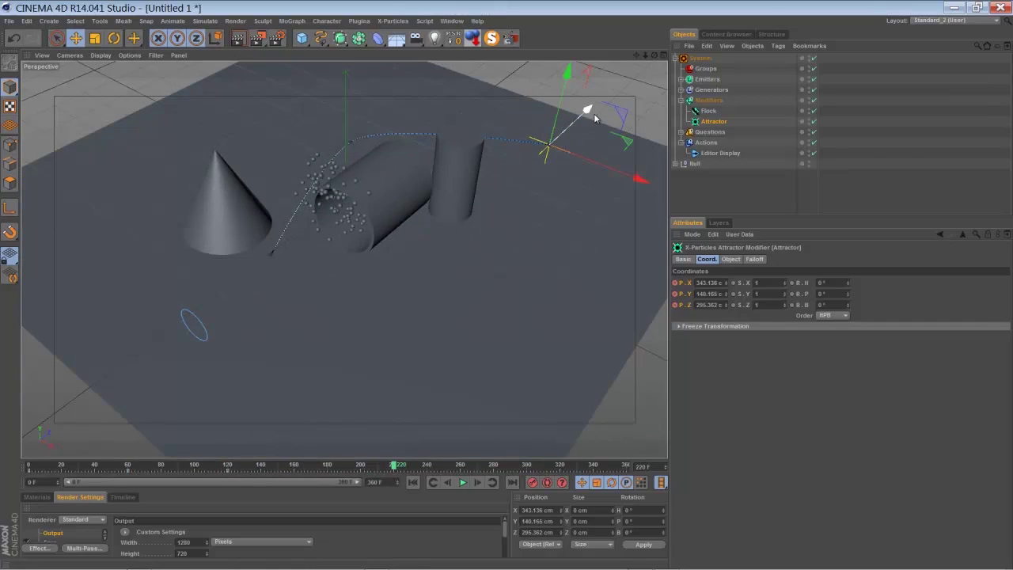
mouse_move(565, 156)
left_mouse_down()
mouse_move(454, 267)
mouse_move(430, 408)
left_mouse_up()
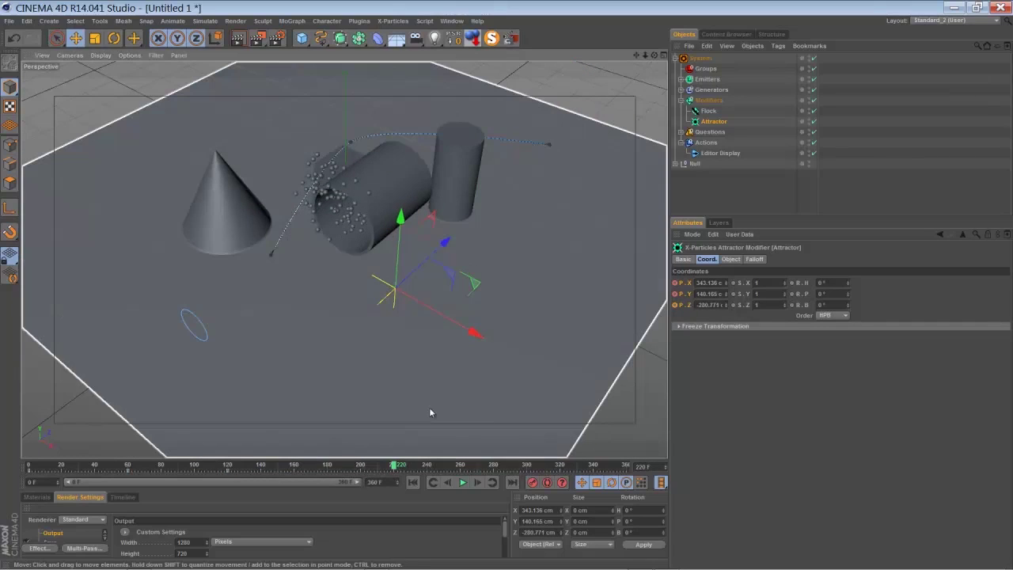
left_click_drag(471, 342, 421, 307)
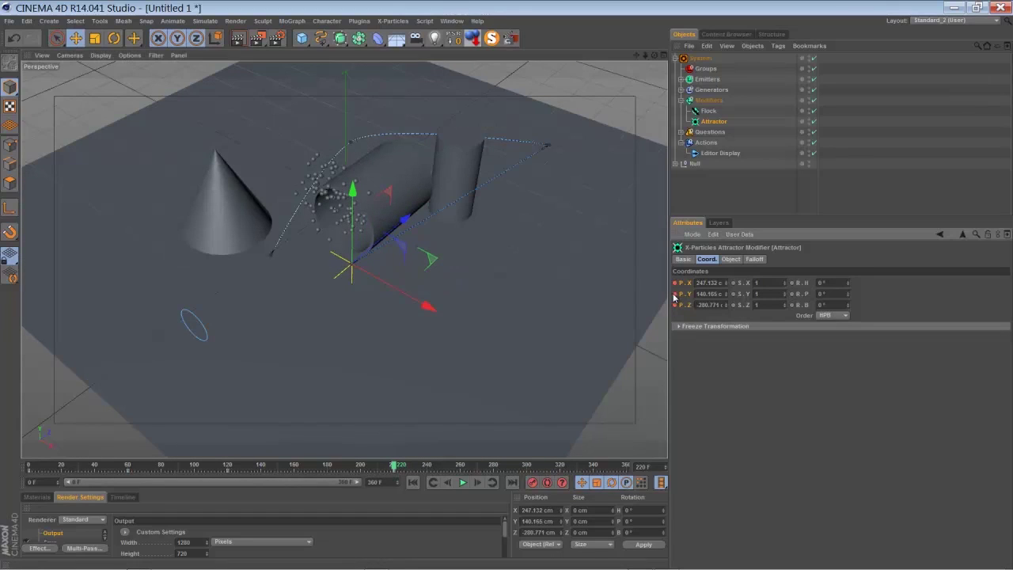
At frame 288, lower the attractor into the cone area at about X -168 cm, Y 60 cm, Z -231 cm and keyframe its position.
left_click(398, 466)
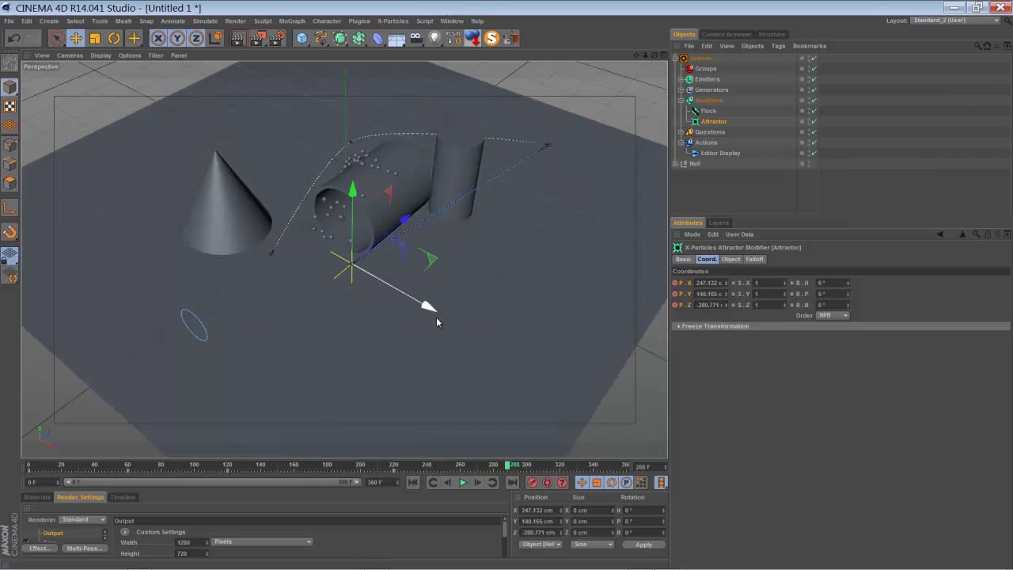
left_click_drag(436, 314, 301, 215)
left_click_drag(654, 54, 225, 237)
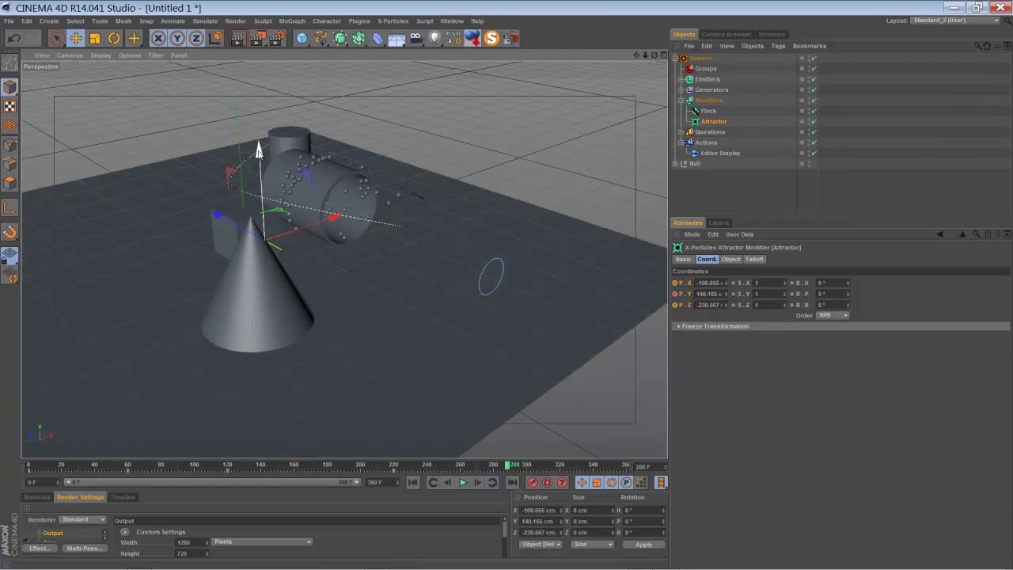
left_click_drag(299, 259, 304, 260)
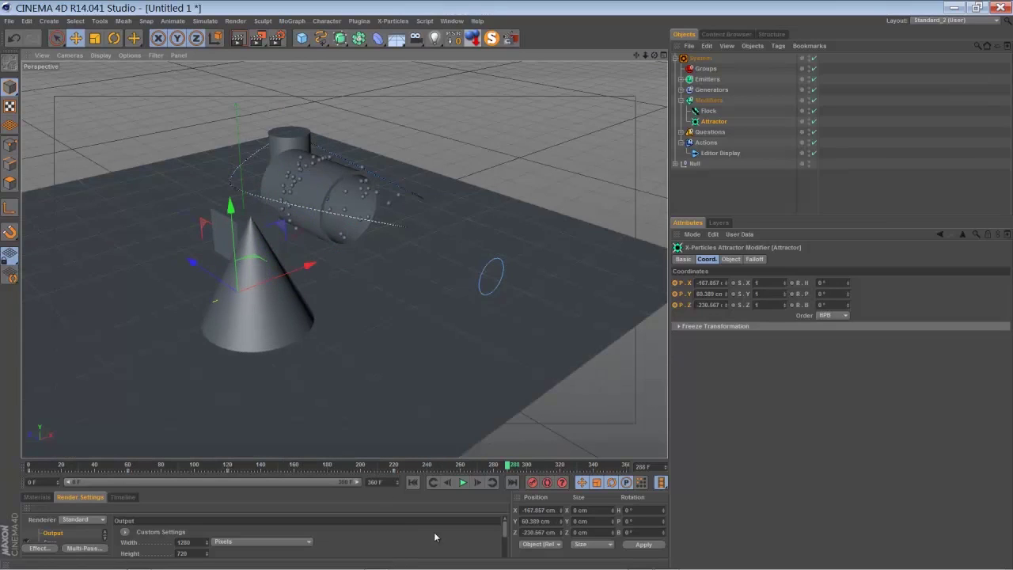
left_click(676, 294)
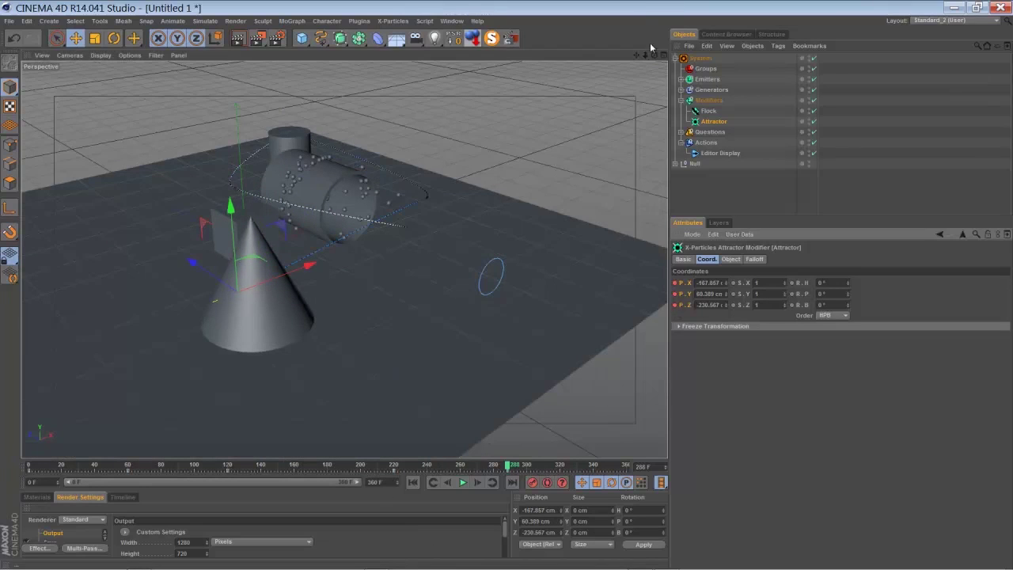
Still at frame 288, move the attractor to about X -62 cm, Z 2 cm near the cube and keyframe the new position.
left_click_drag(654, 54, 498, 285)
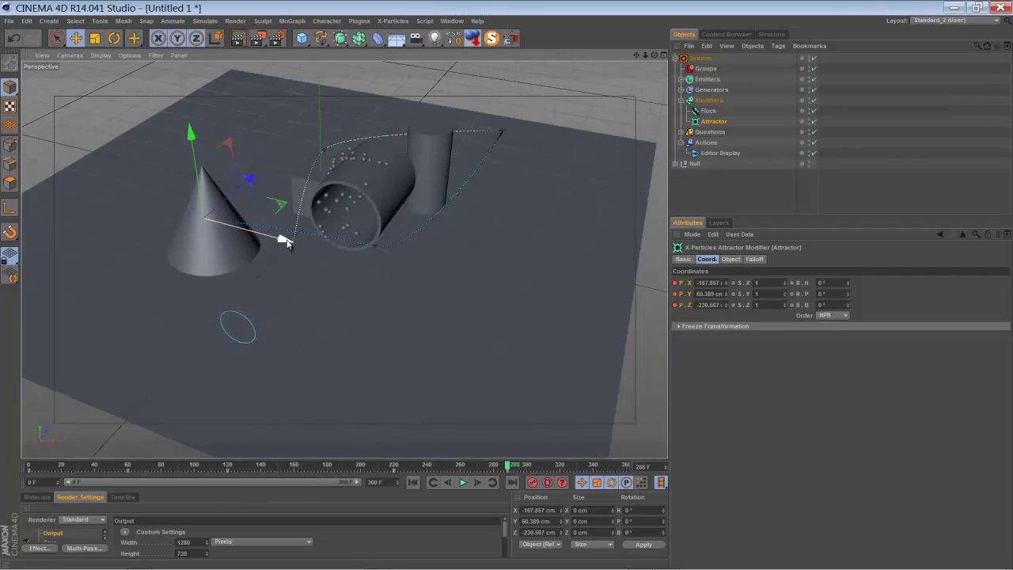
left_click_drag(341, 258, 365, 260)
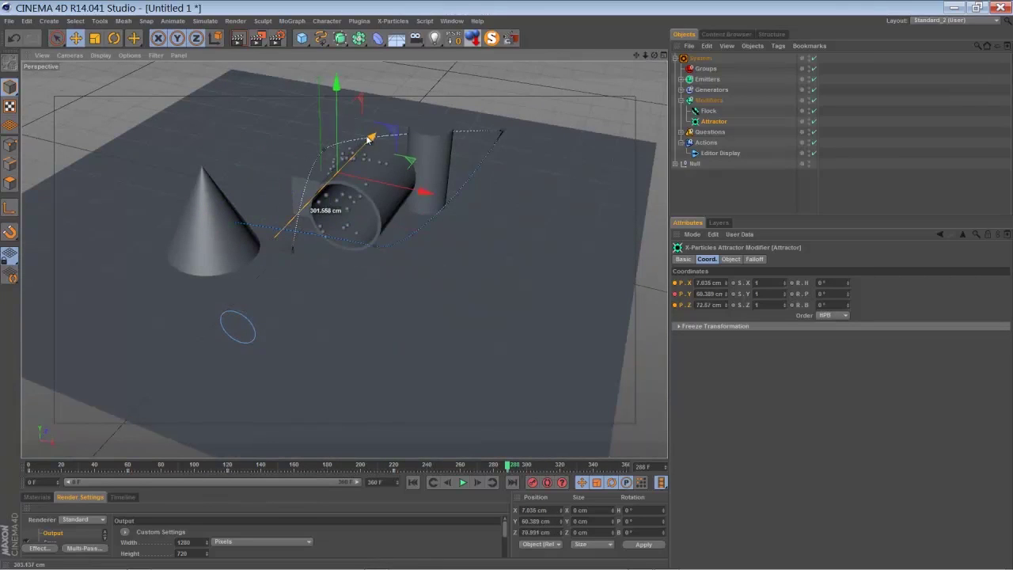
left_click_drag(370, 139, 357, 186)
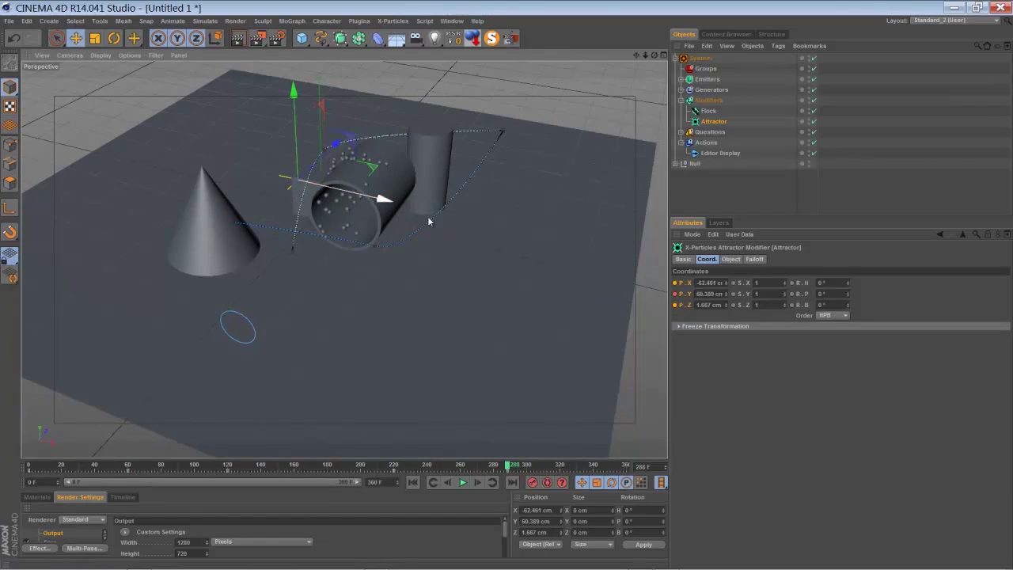
left_click(674, 305)
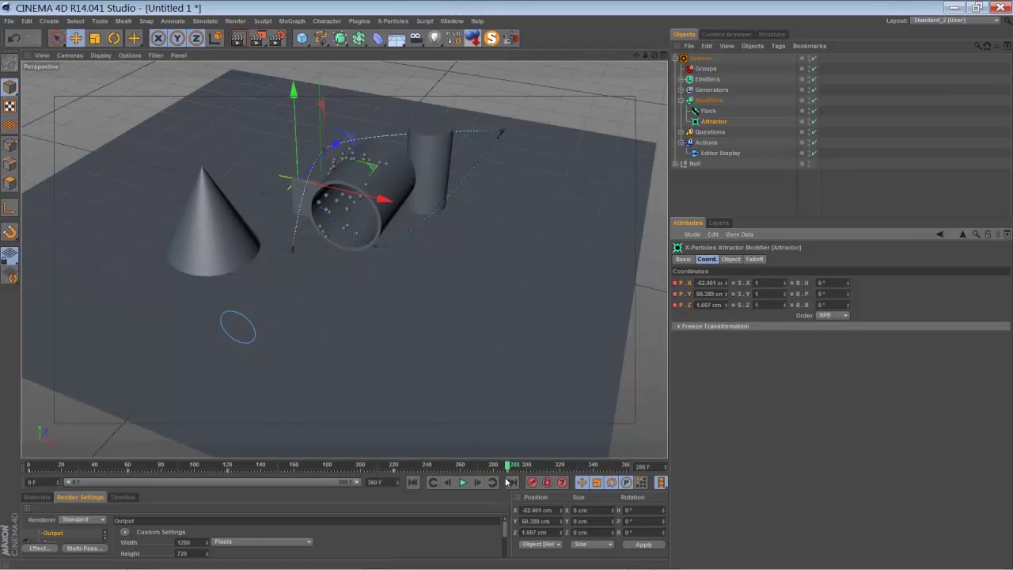
At frame 252, move the attractor to the cone at about X -168 cm, Y 123 cm, Z -286 cm and keyframe its position.
left_click_drag(512, 467, 465, 468)
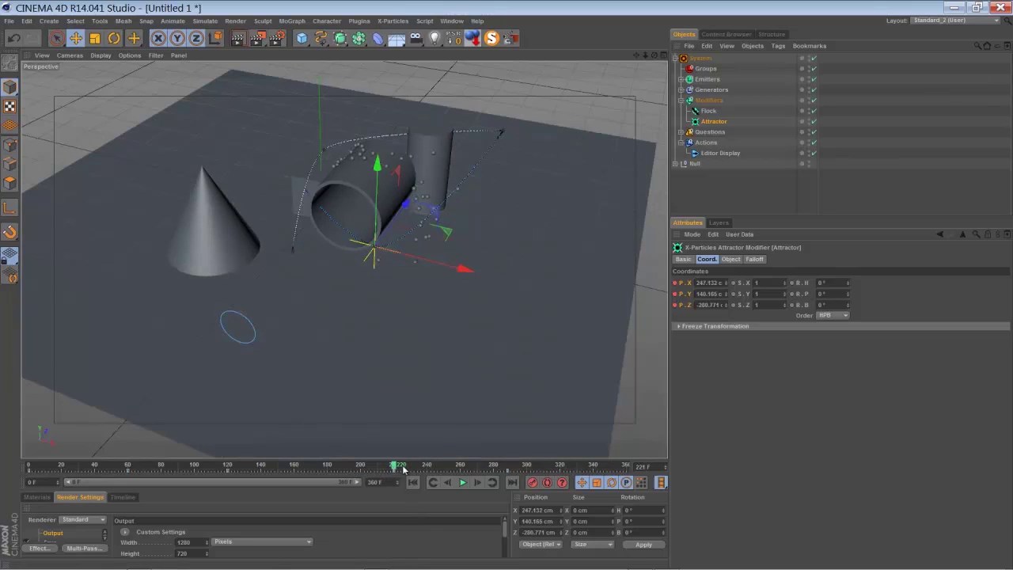
left_click_drag(402, 474, 242, 478)
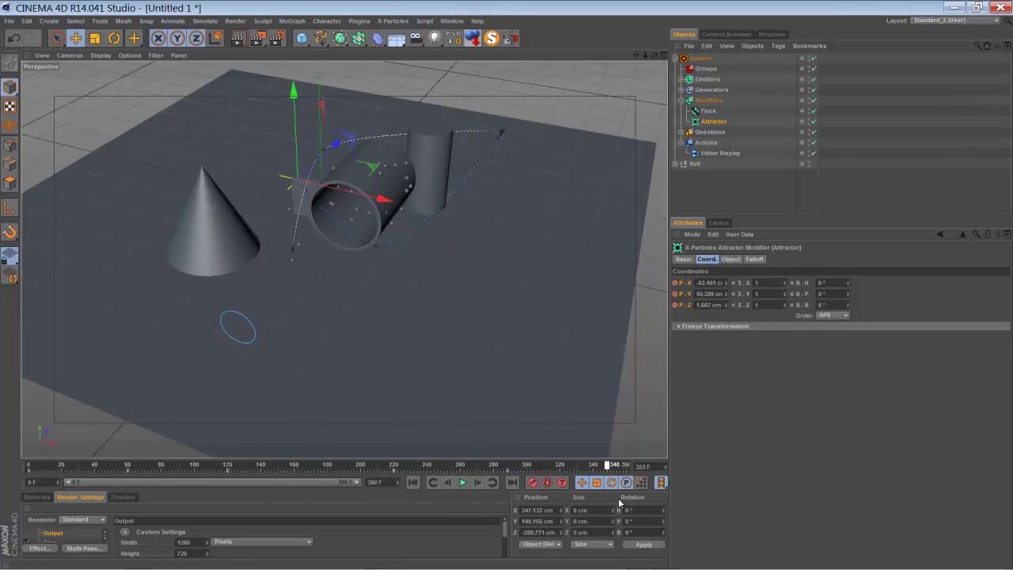
left_click_drag(314, 496, 447, 505)
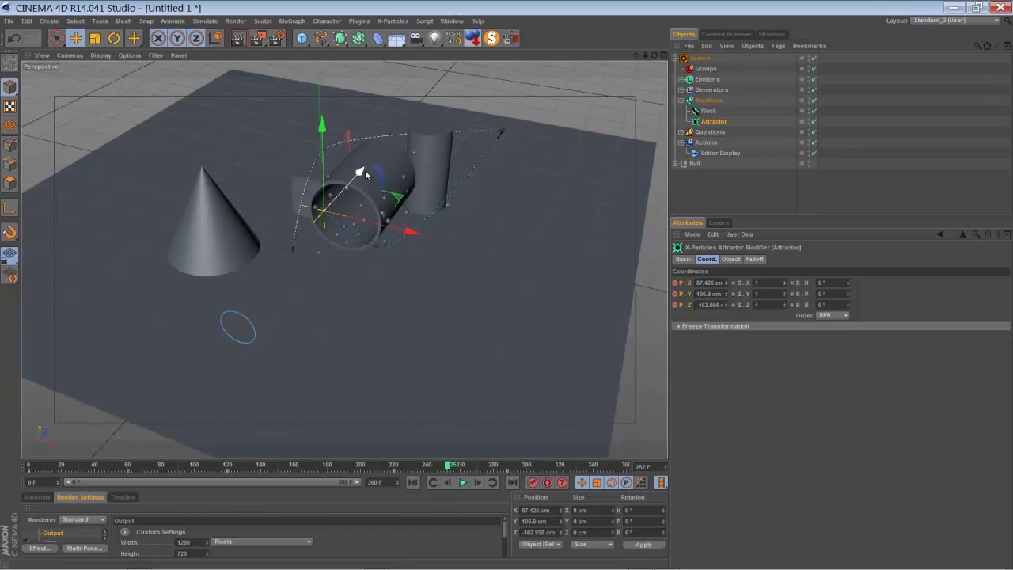
left_click_drag(360, 173, 355, 175)
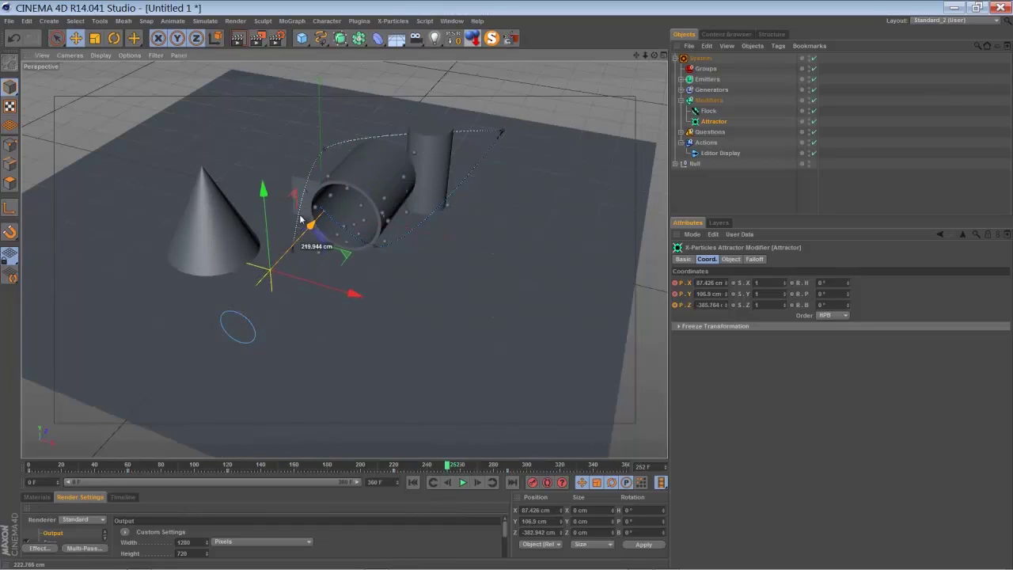
left_click_drag(301, 219, 207, 174)
left_click_drag(549, 72, 368, 293, "alt")
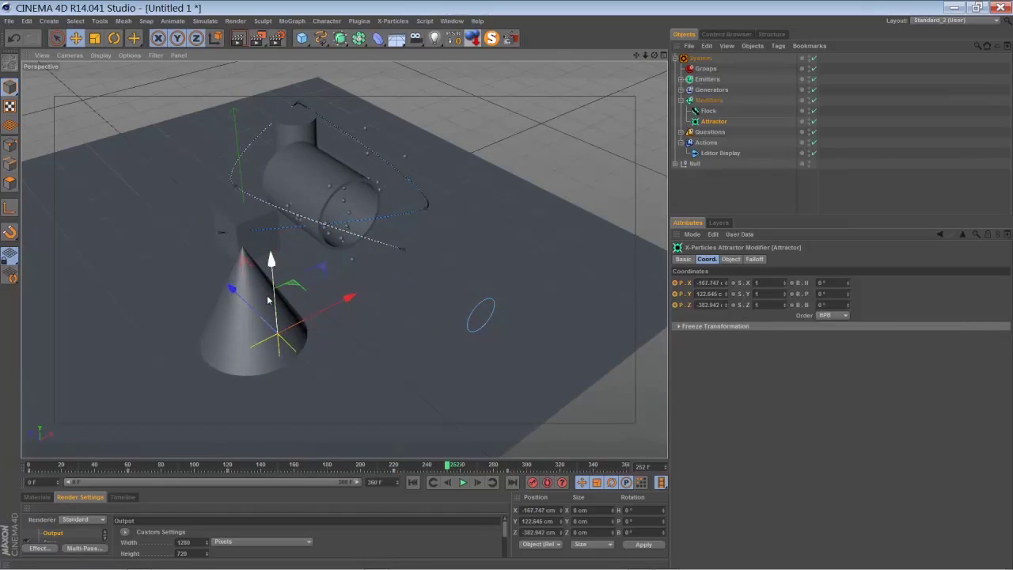
left_click_drag(196, 278, 194, 269)
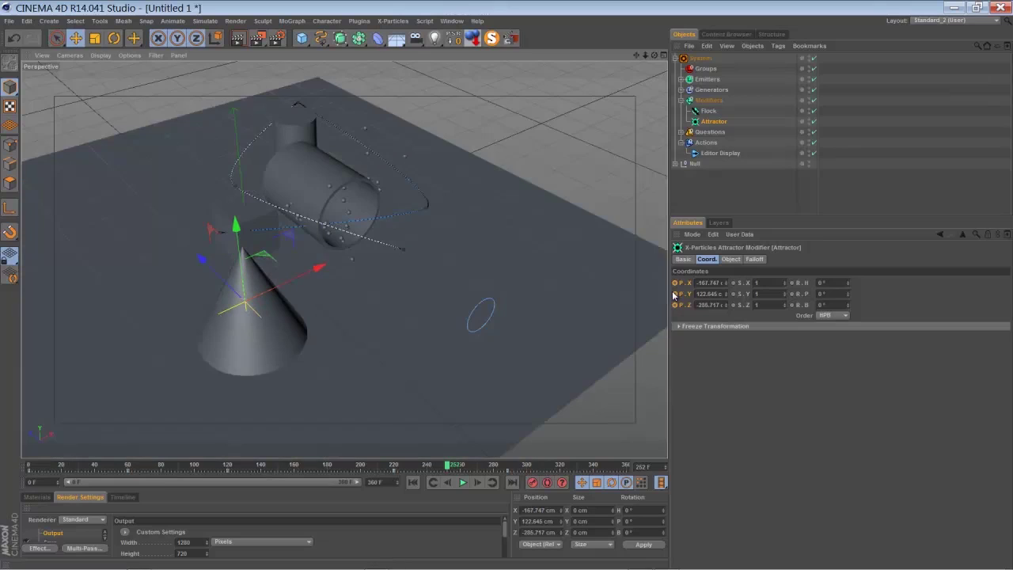
left_click(675, 294)
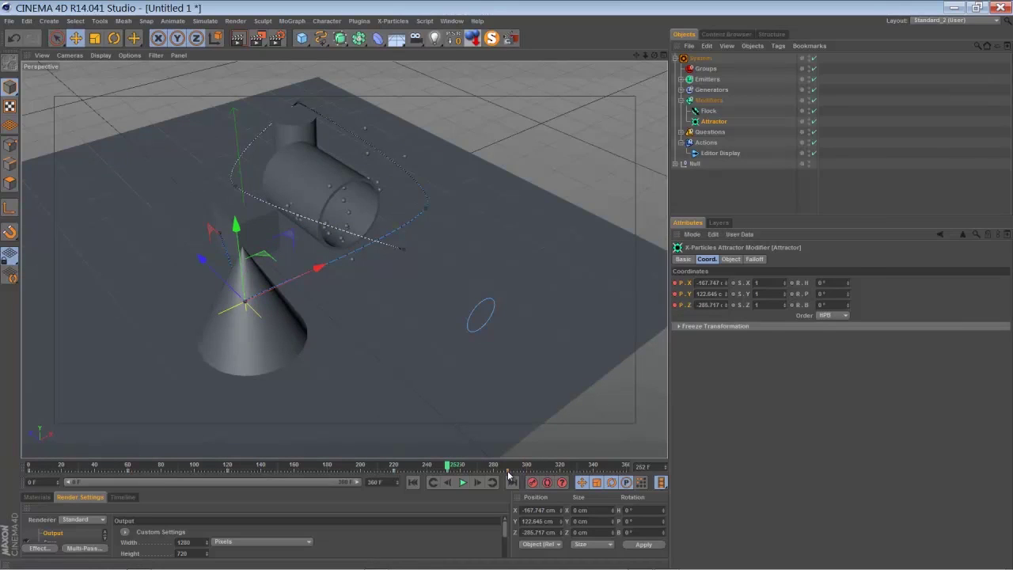
Shift the attractor's last two keyframes later, the frame 252 one to about frame 302, and play the animation from the start.
left_click(508, 474)
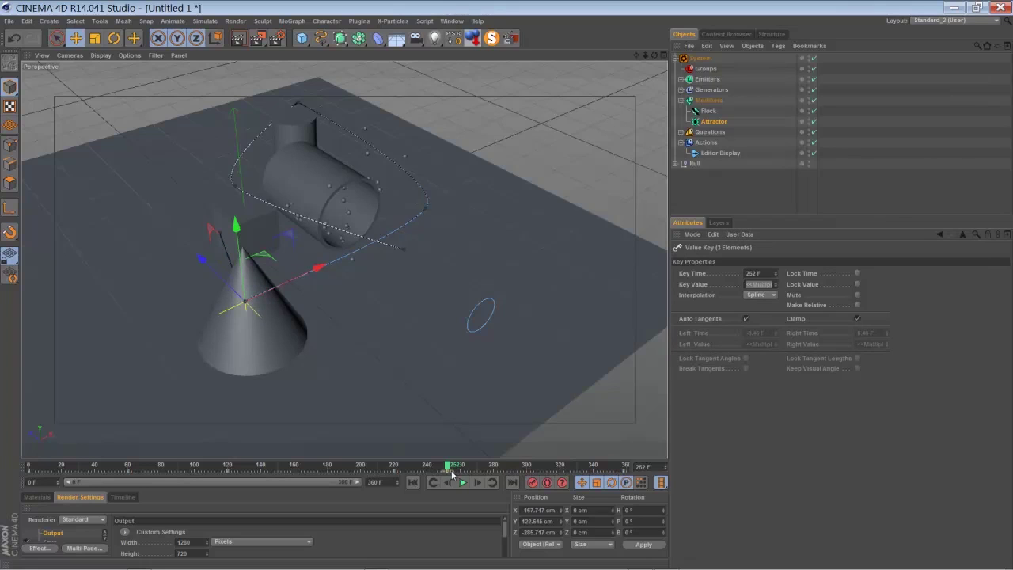
left_click(411, 482)
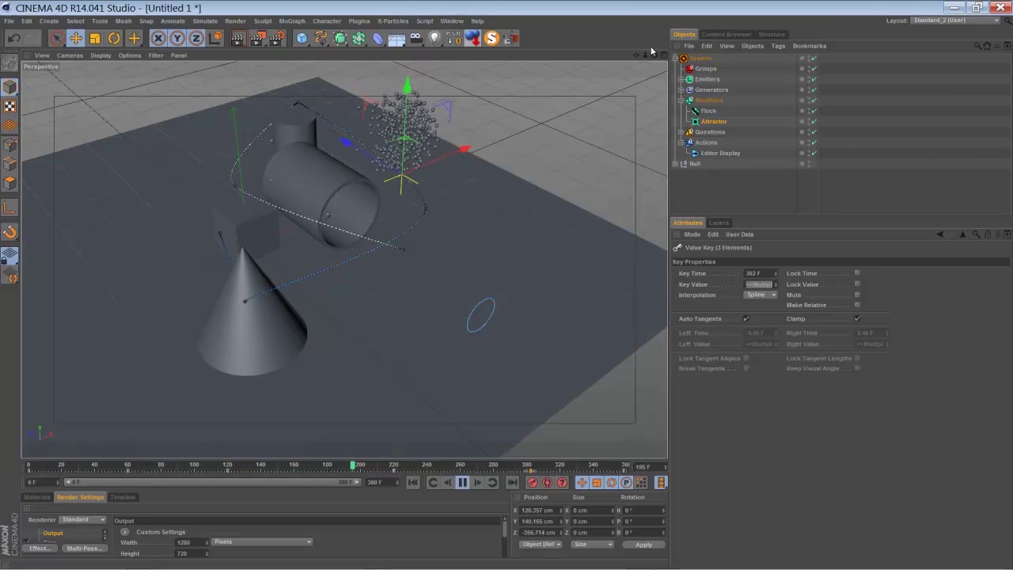
left_click_drag(346, 204, 507, 289, "alt")
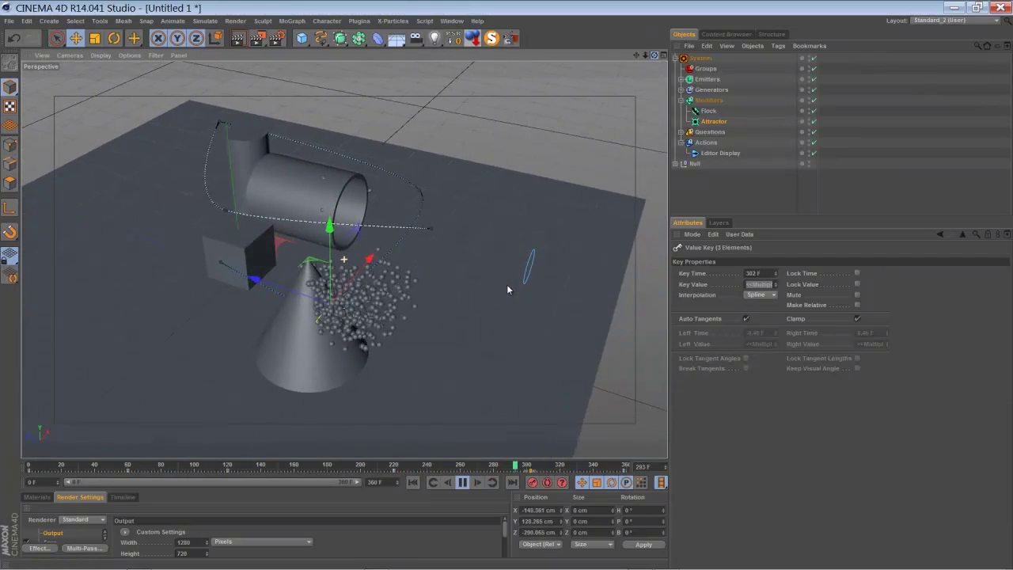
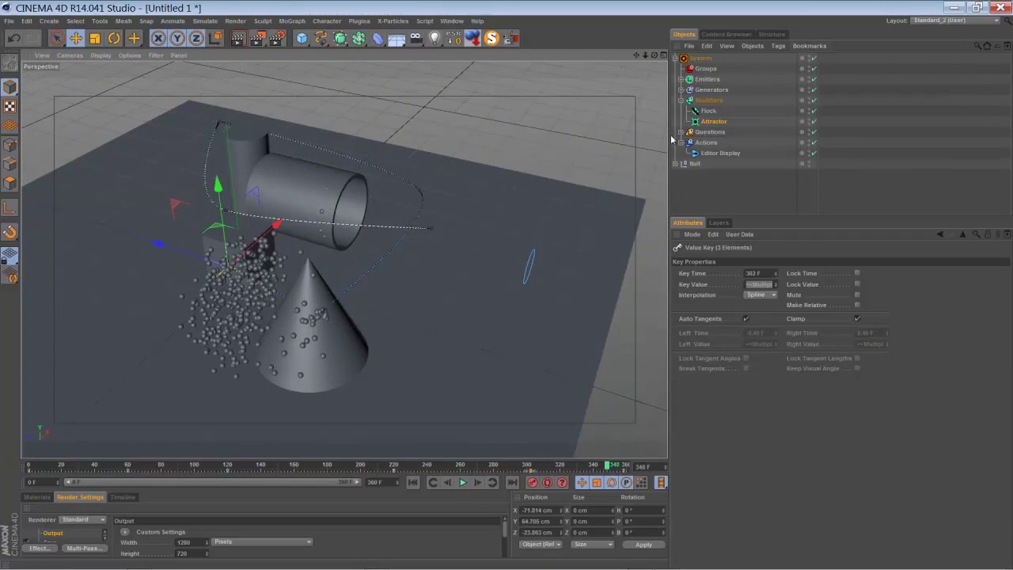
Set the Flock modifier's Separation Distance to 8 cm.
left_click(704, 111)
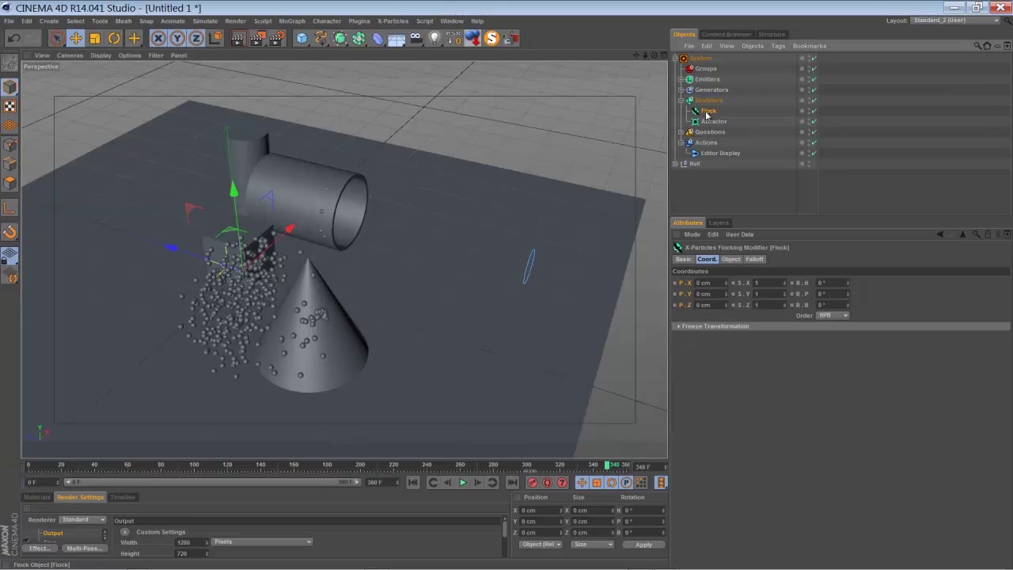
left_click(730, 259)
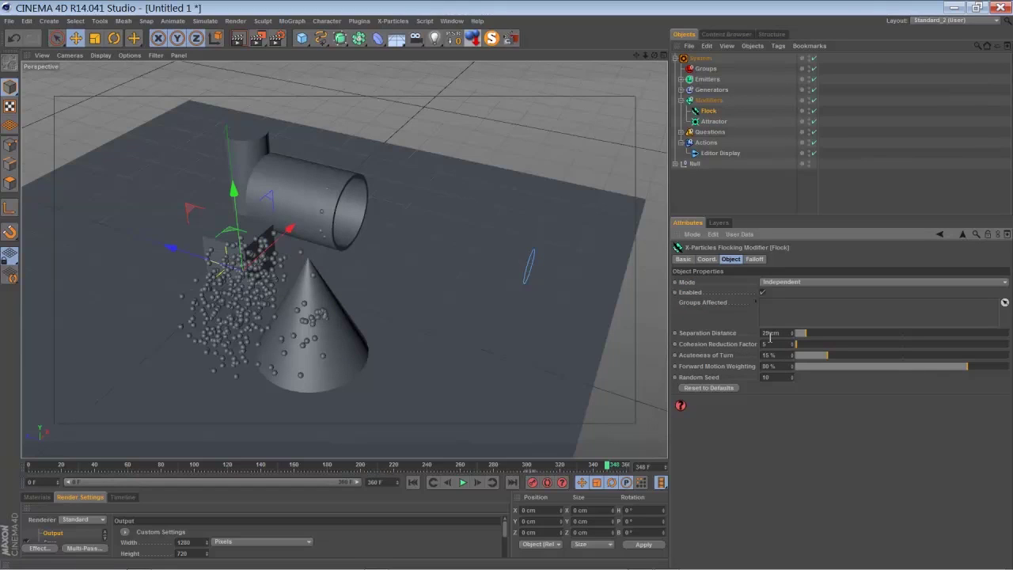
type("8")
key("Return")
Play the animation from frame 0 to about frame 177 to check the flock's spacing along the attractor path.
left_click(412, 482)
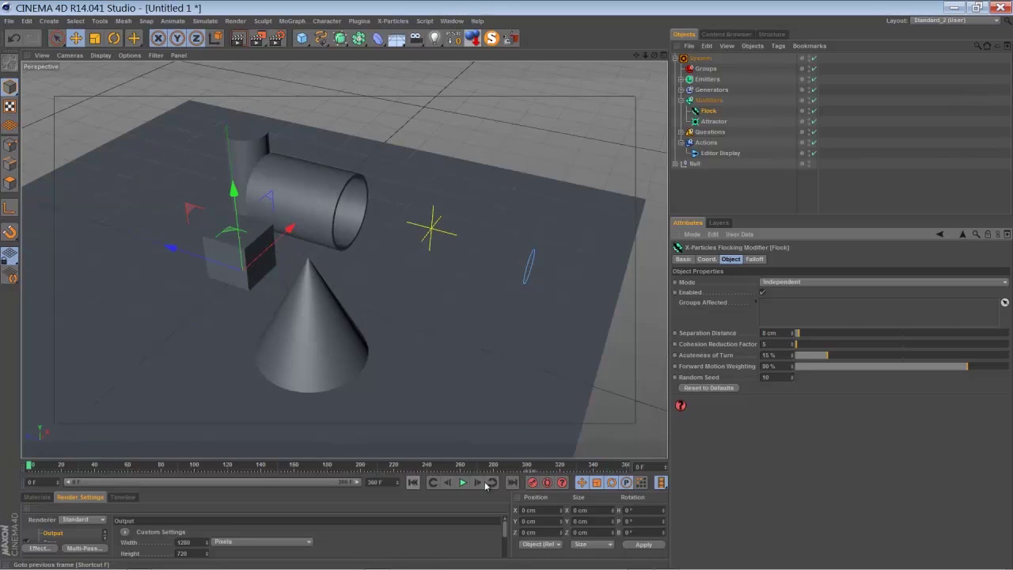
left_click(463, 482)
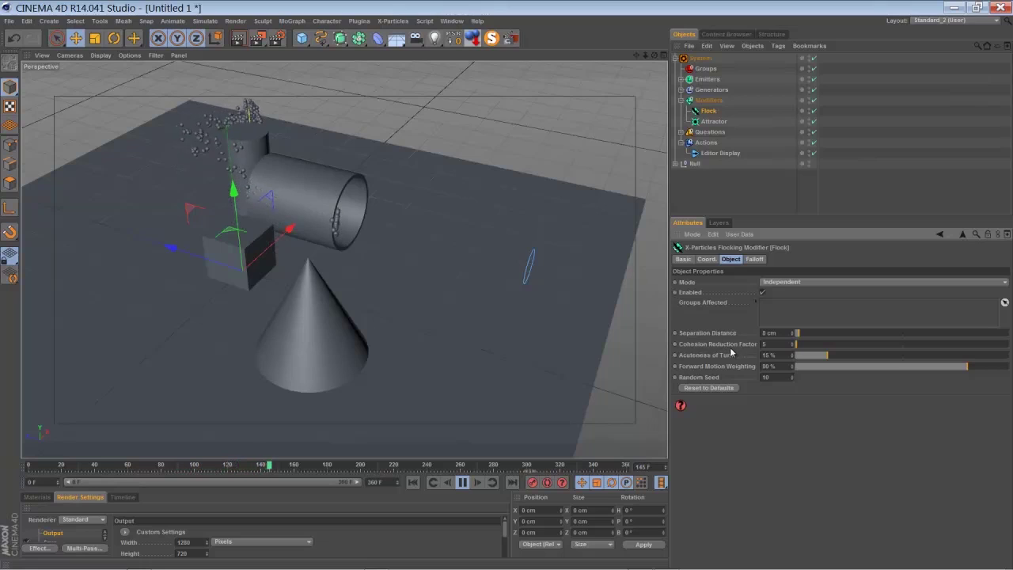
left_click(462, 482)
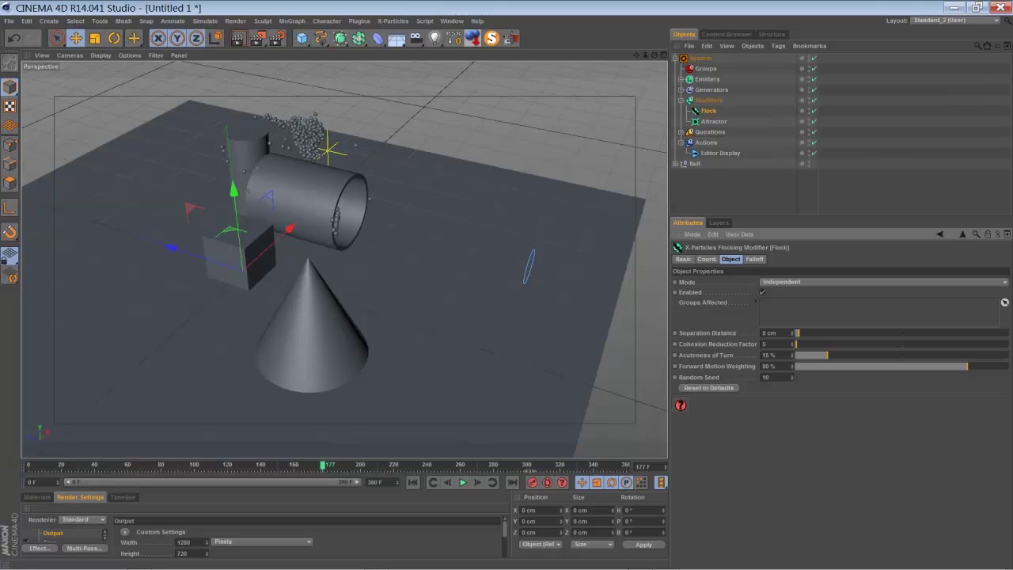
Switch to the browser, read the Flocking modifier's parameter descriptions in the X-Particles manual, and return to Cinema 4D.
left_click(138, 561)
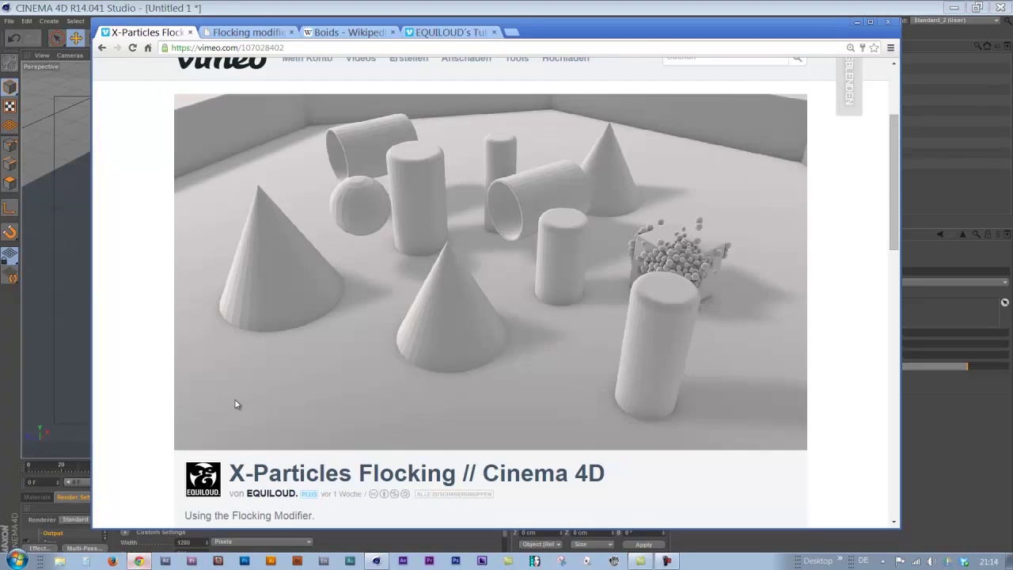
left_click(258, 36)
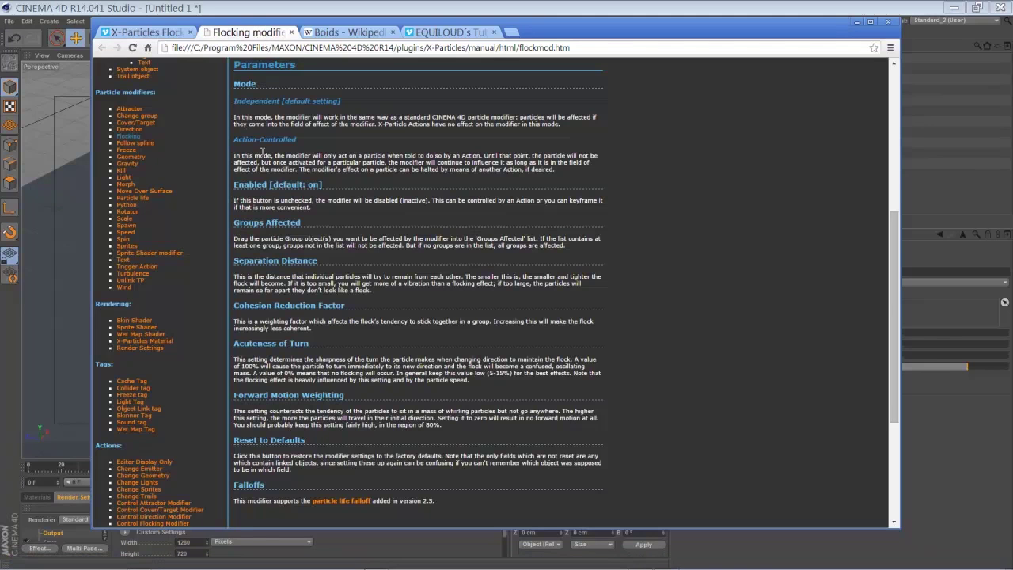
scroll(390, 283, "down", 2)
scroll(390, 283, "up", 1)
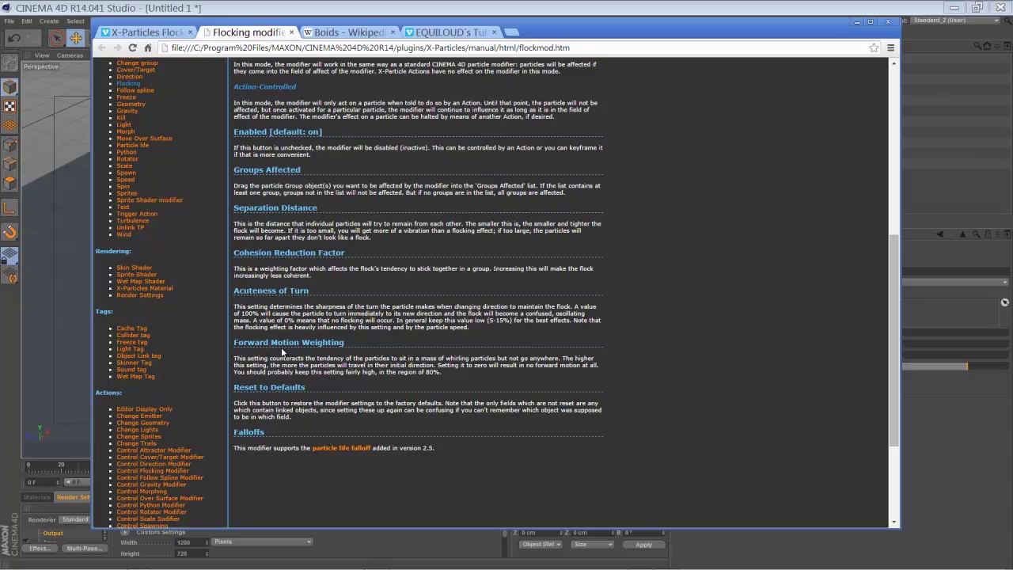
left_click(933, 451)
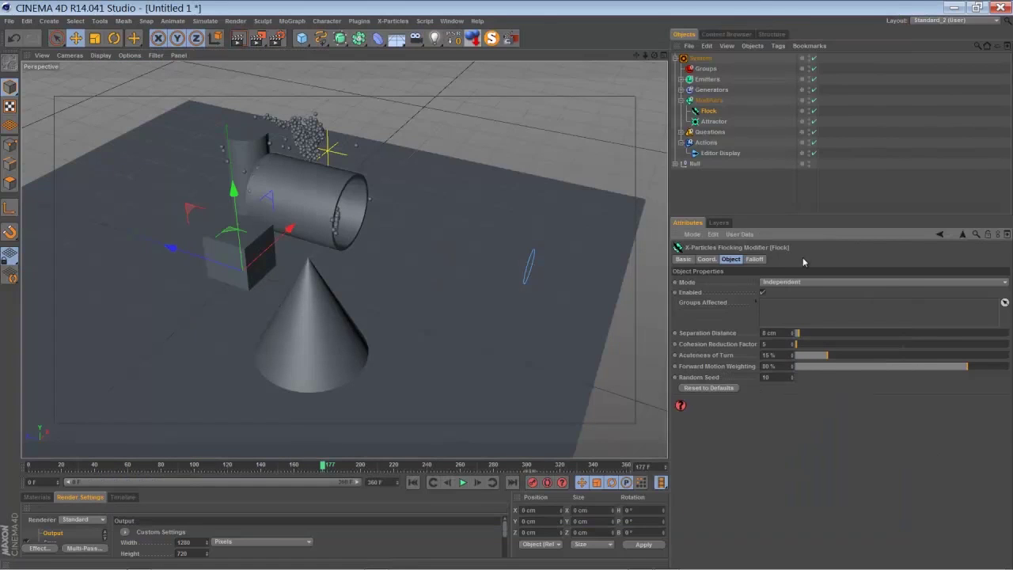
Set the Flock modifier's Forward Motion Weighting to 0%, play the animation from the start, and return to frame 0.
left_click_drag(814, 366, 693, 368)
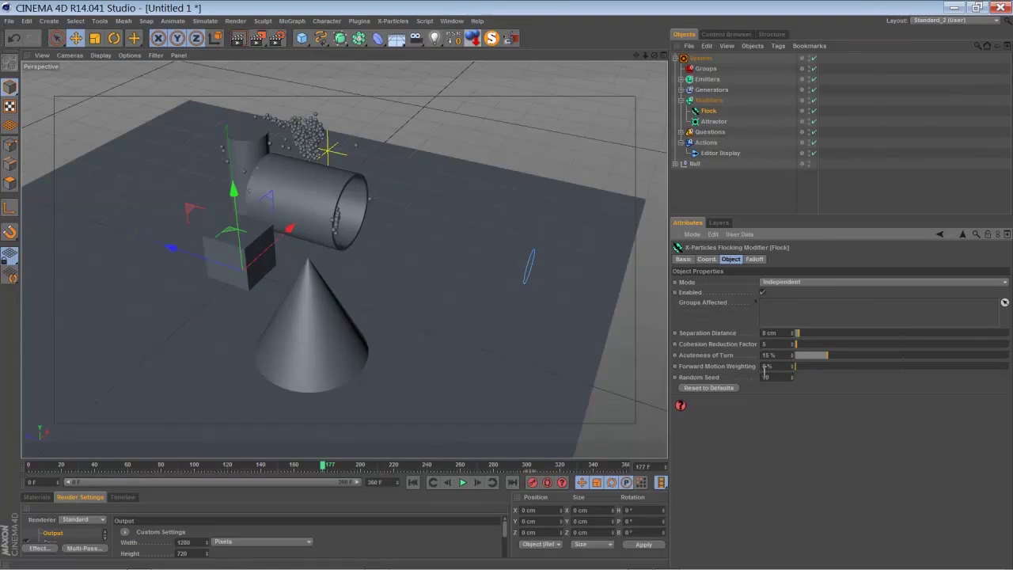
left_click(412, 482)
left_click(462, 482)
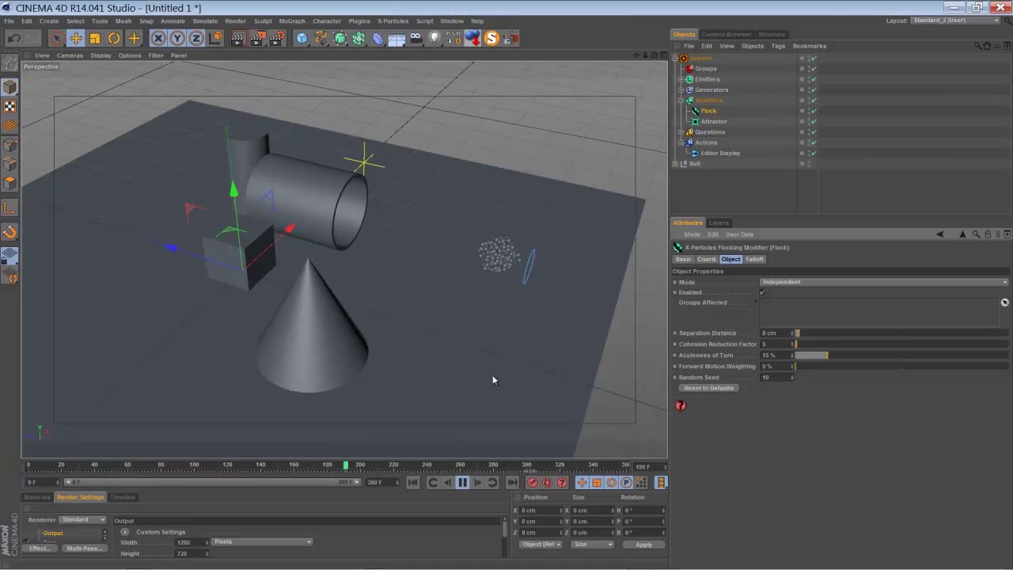
left_click(462, 481)
left_click(412, 482)
Set the Flock modifier's Forward Motion Weighting to 69% and play the animation to about frame 187 to check the flock's movement.
left_click_drag(800, 367, 929, 382)
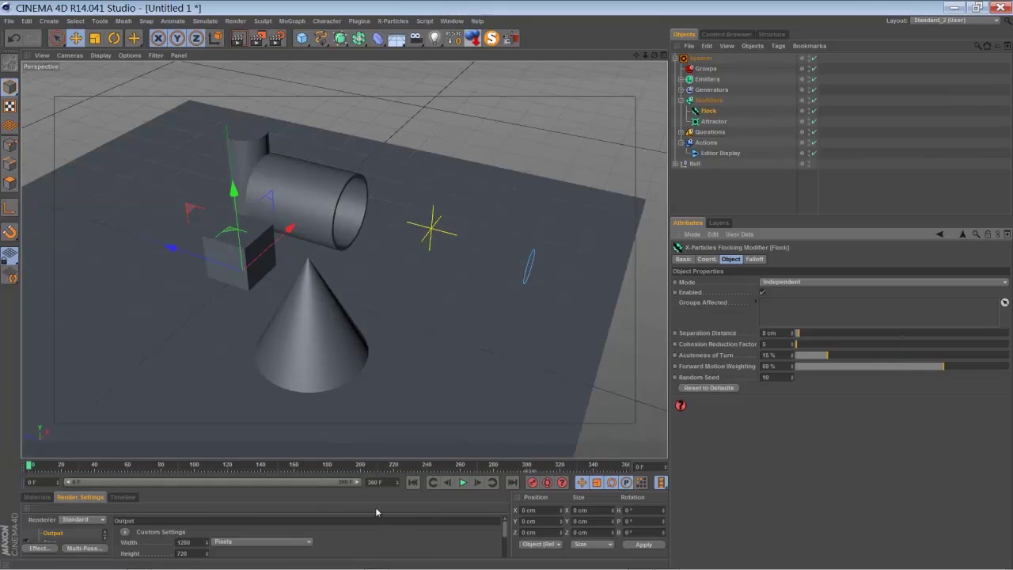
left_click(463, 482)
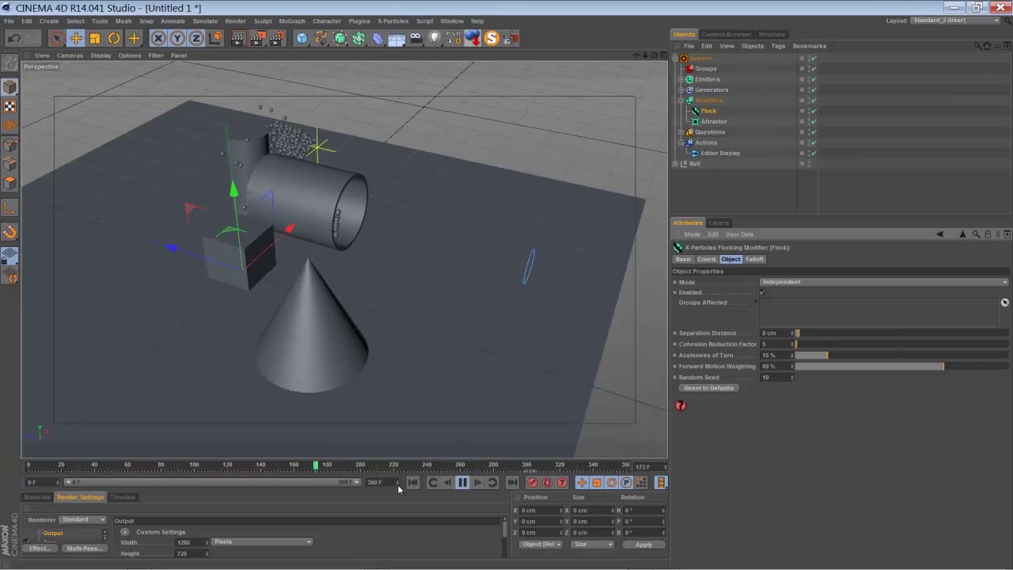
left_click(462, 482)
left_click_drag(656, 68, 310, 202, "alt")
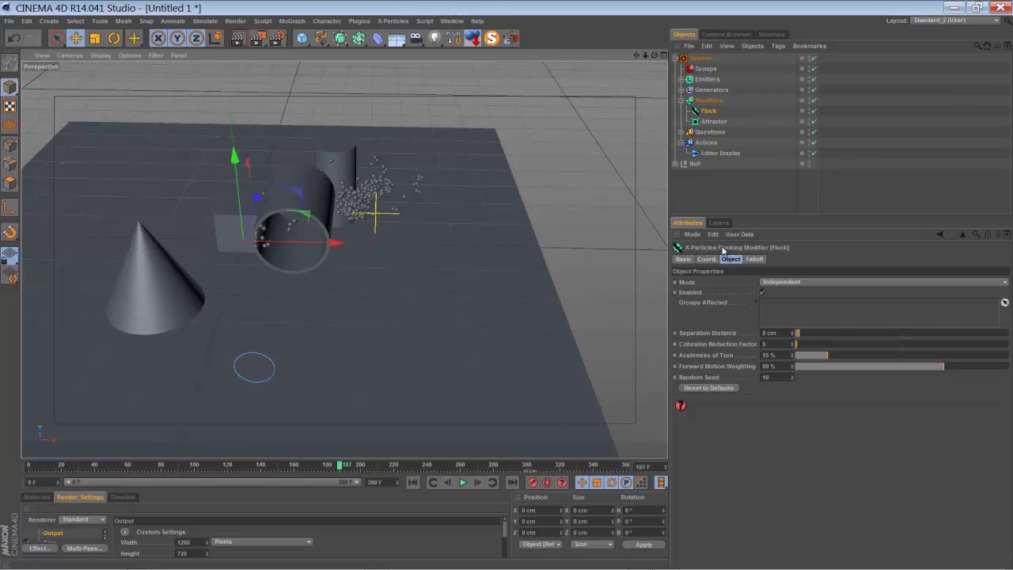
Switch to the browser and read the Wikipedia article on Boids and its flocking rules.
mouse_move(372, 566)
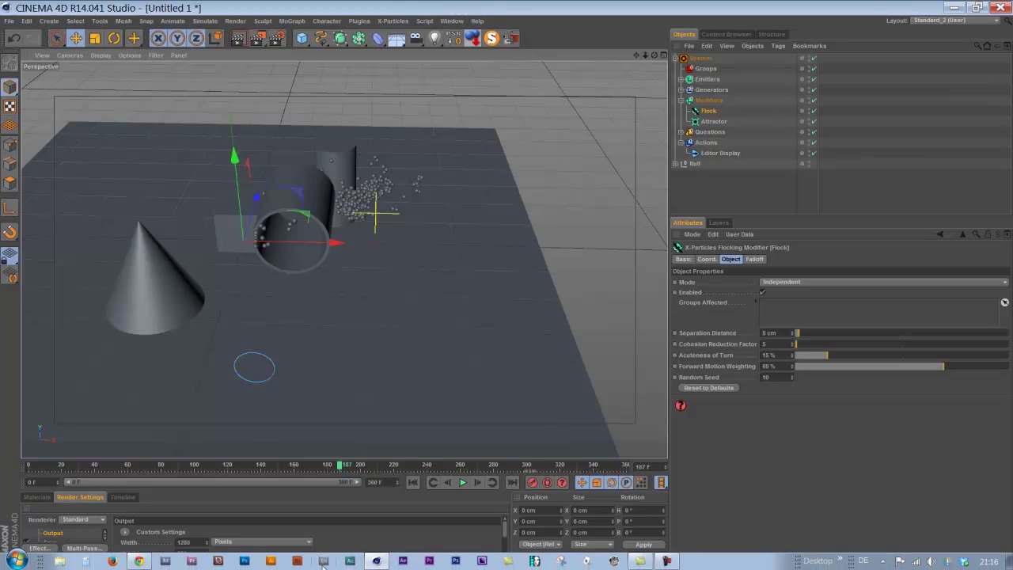
left_click(139, 560)
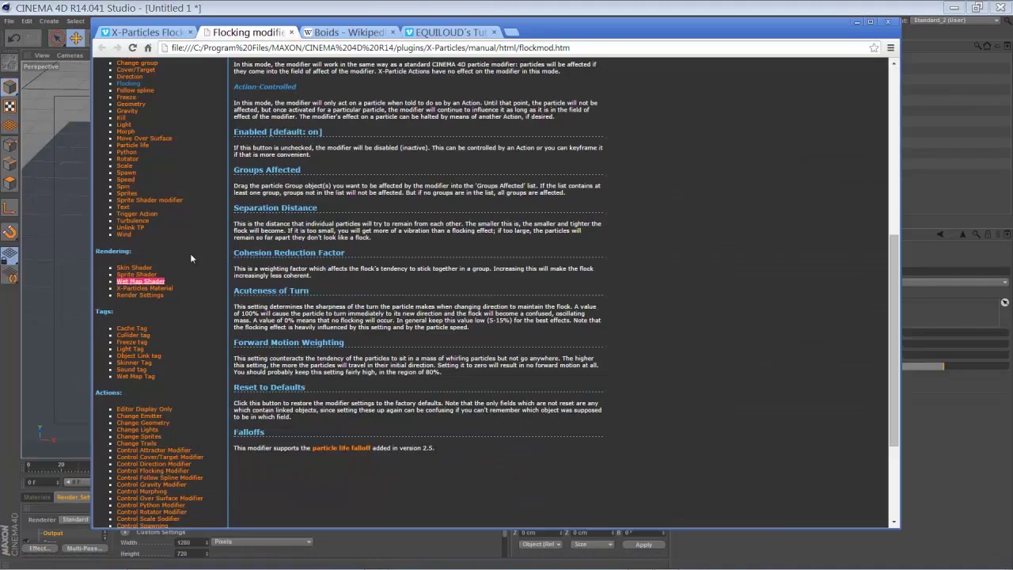
left_click(329, 36)
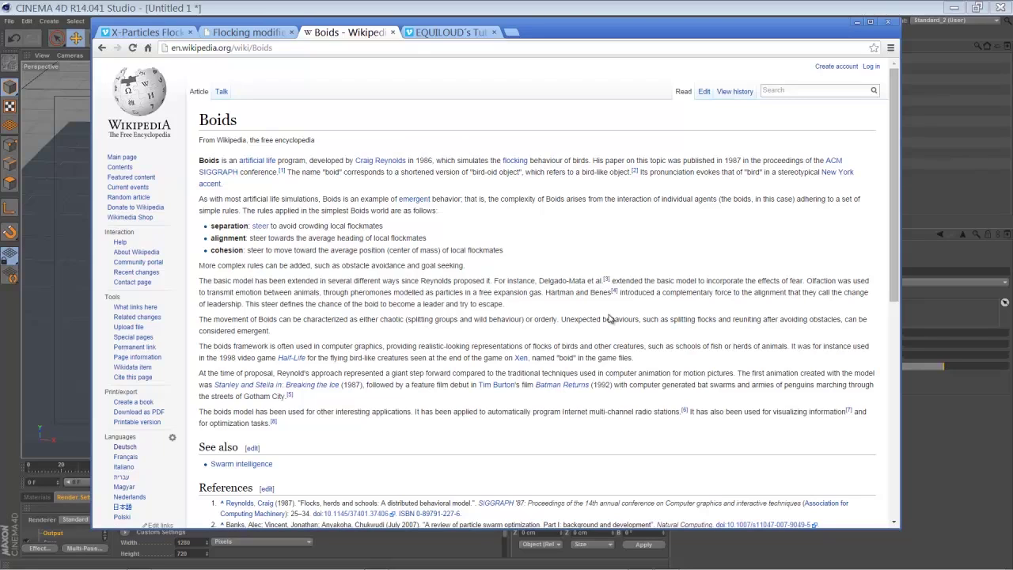
Show the EQUILOUD's Tutorials group on Vimeo and browse its list of videos.
left_click(435, 35)
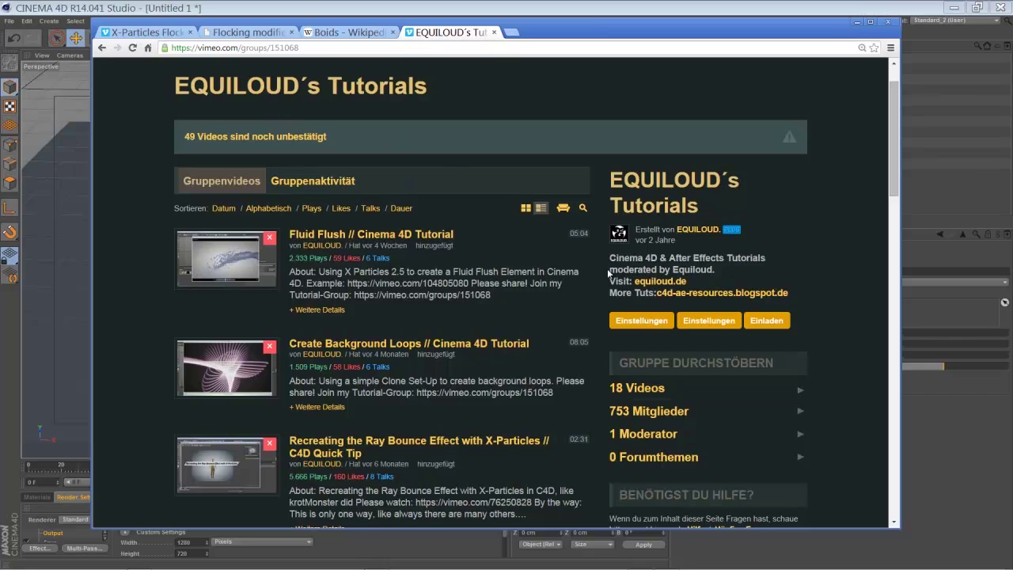
scroll(308, 156, "up", 1)
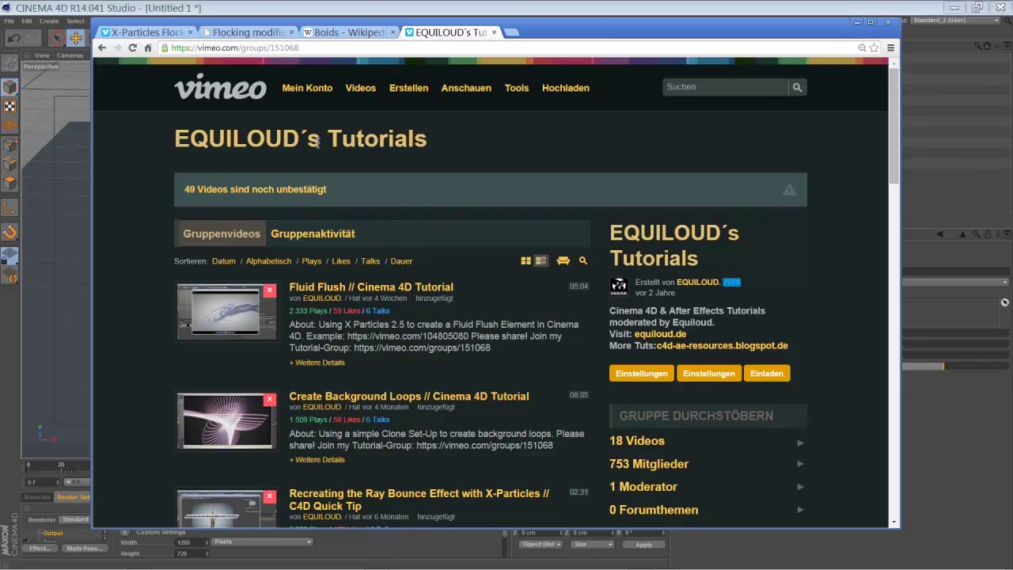
scroll(414, 309, "down", 5)
scroll(415, 310, "up", 4)
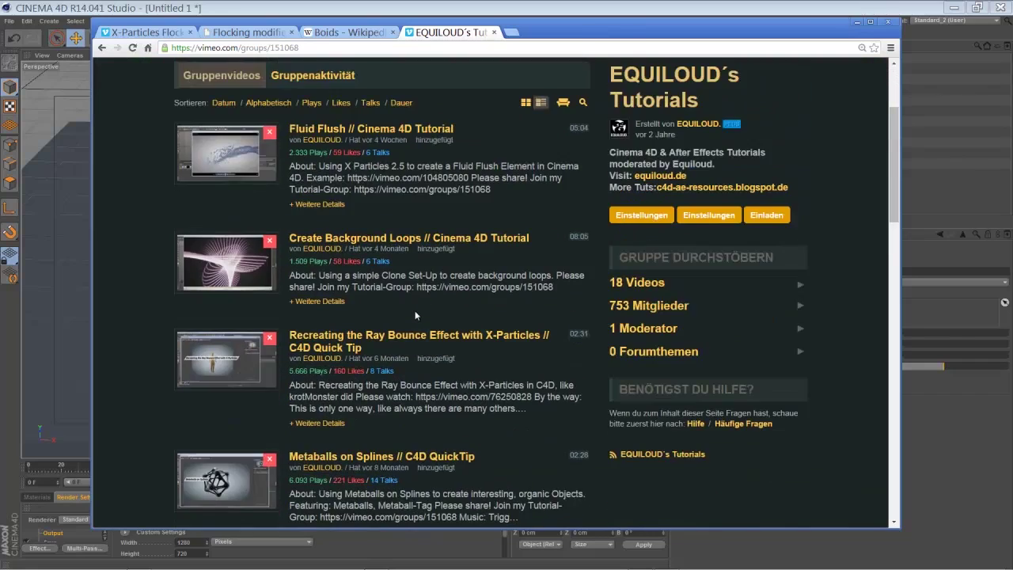
scroll(415, 310, "down", 3)
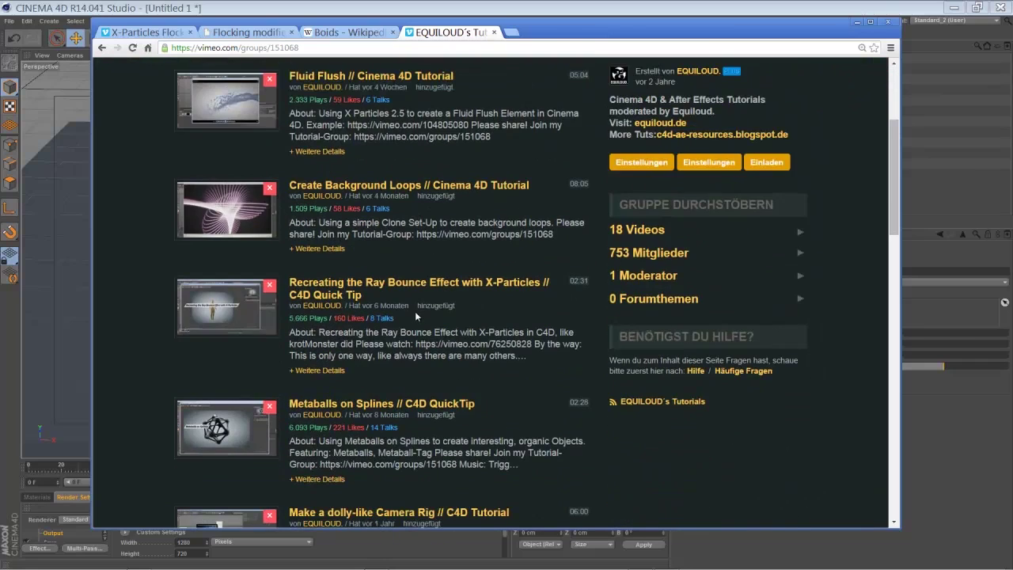
scroll(414, 313, "up", 2)
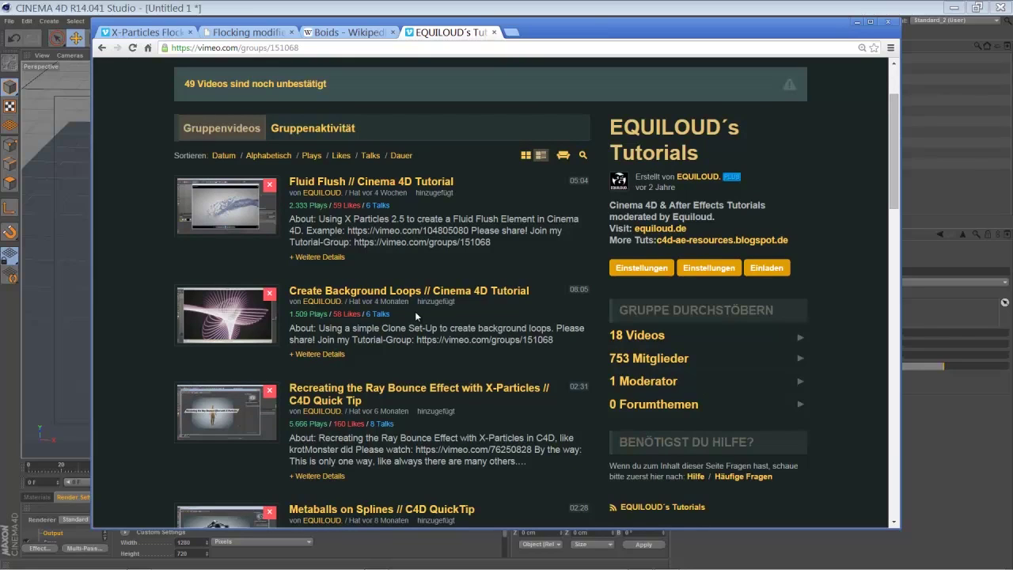
Open the "Create Background Loops // Cinema 4D Tutorial" video page and look through its description and comments.
left_click(362, 292)
scroll(358, 413, "down", 5)
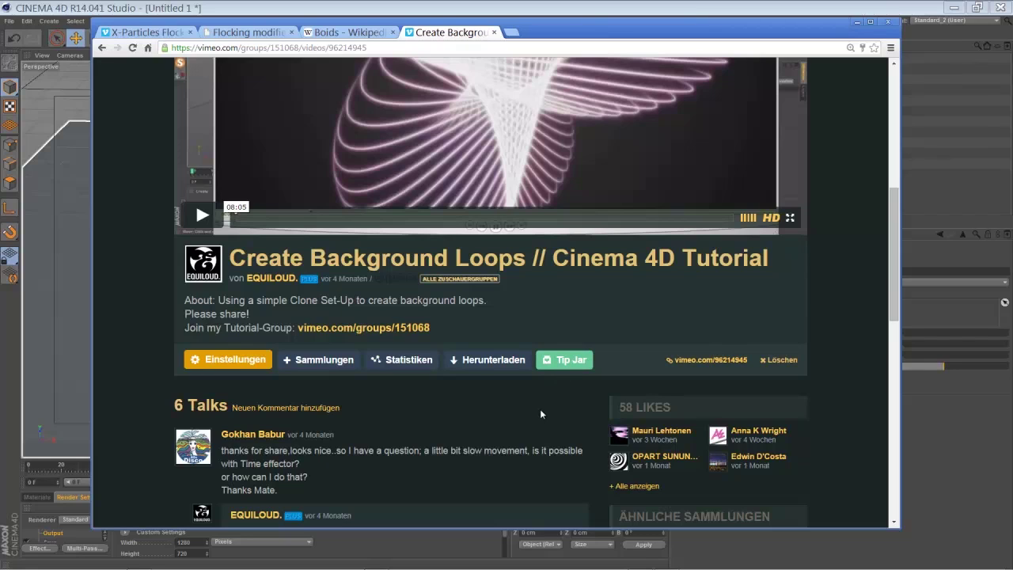
scroll(541, 414, "up", 2)
scroll(541, 414, "down", 2)
scroll(540, 414, "down", 1)
scroll(542, 314, "up", 5)
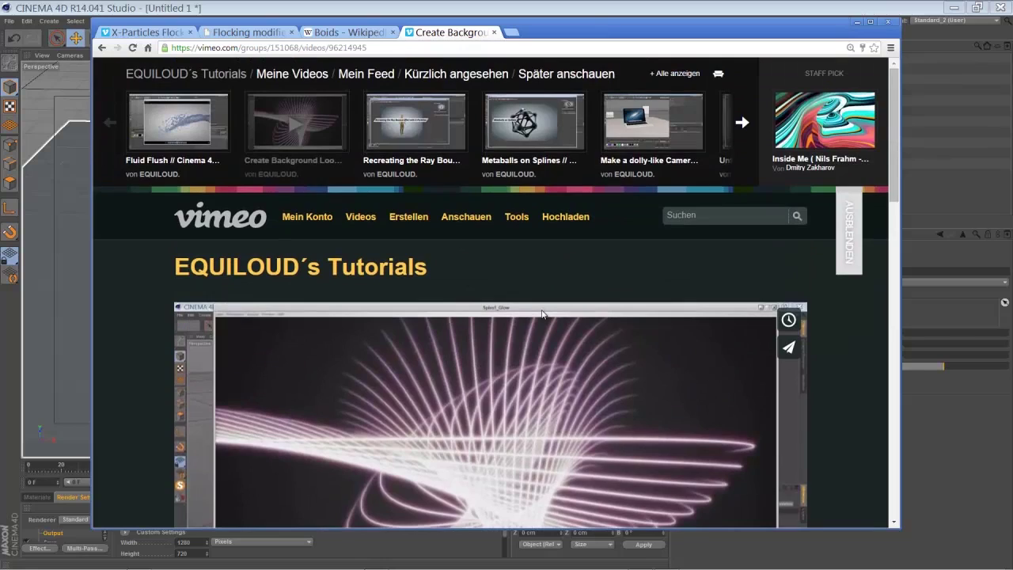